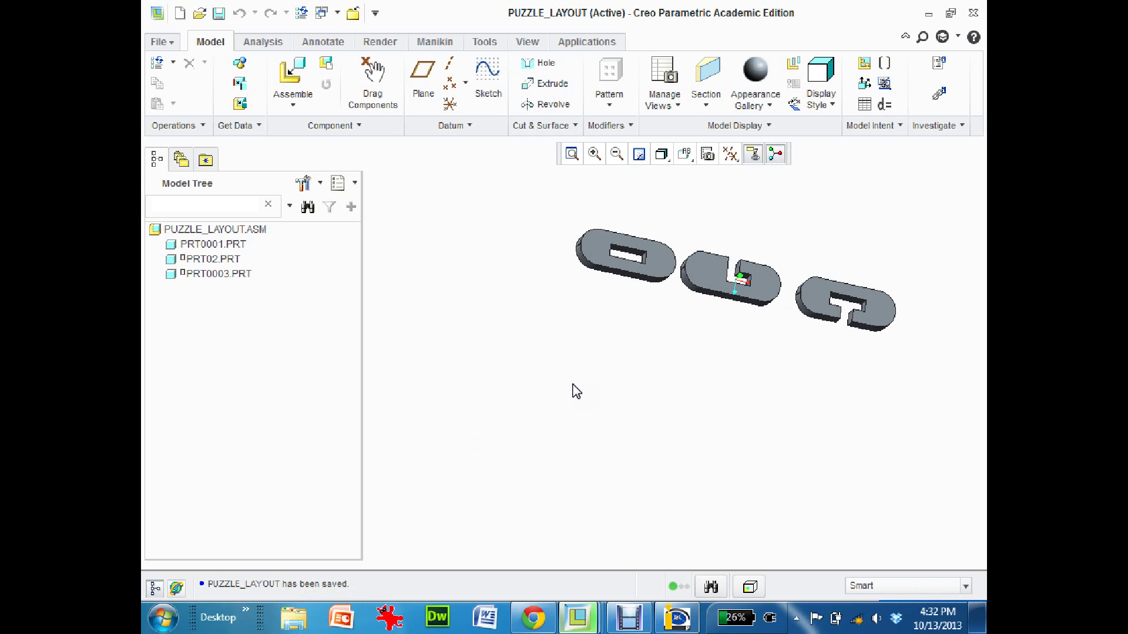
Start a new drawing named puzzle2, since puzzle is taken, using the c_drawing template.
middle_click_drag(592, 297, 639, 385)
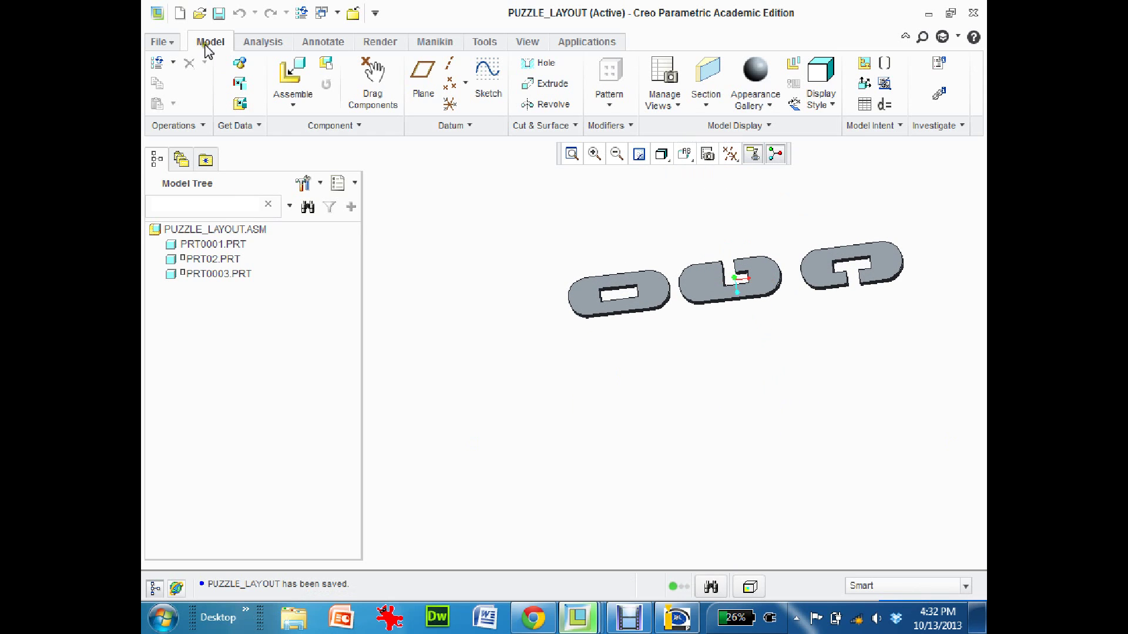
left_click(181, 13)
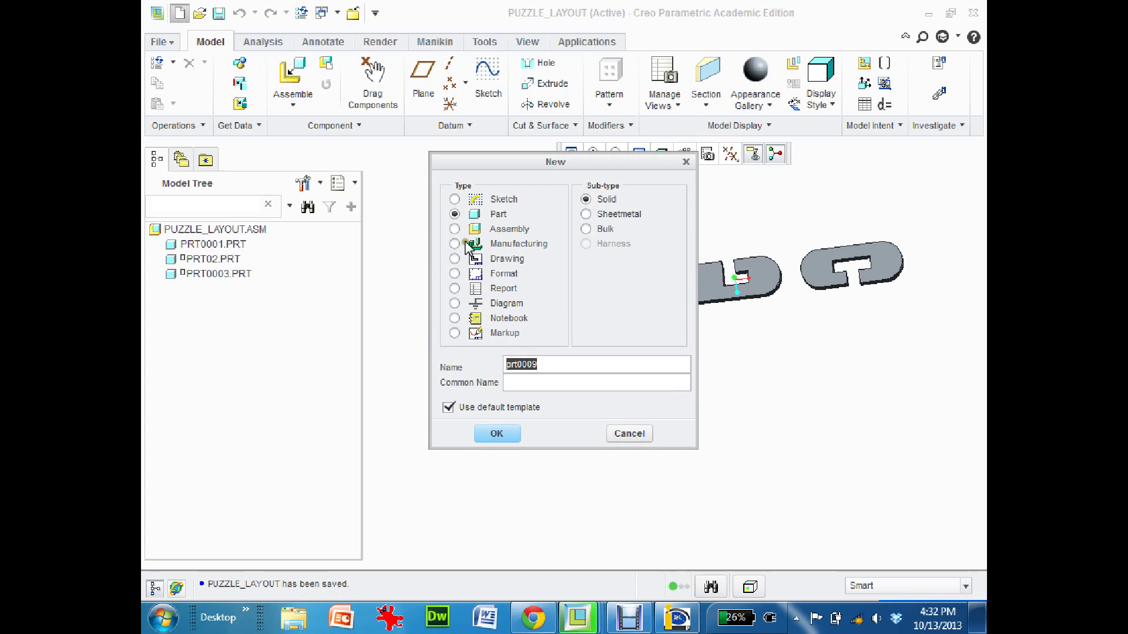
left_click(454, 259)
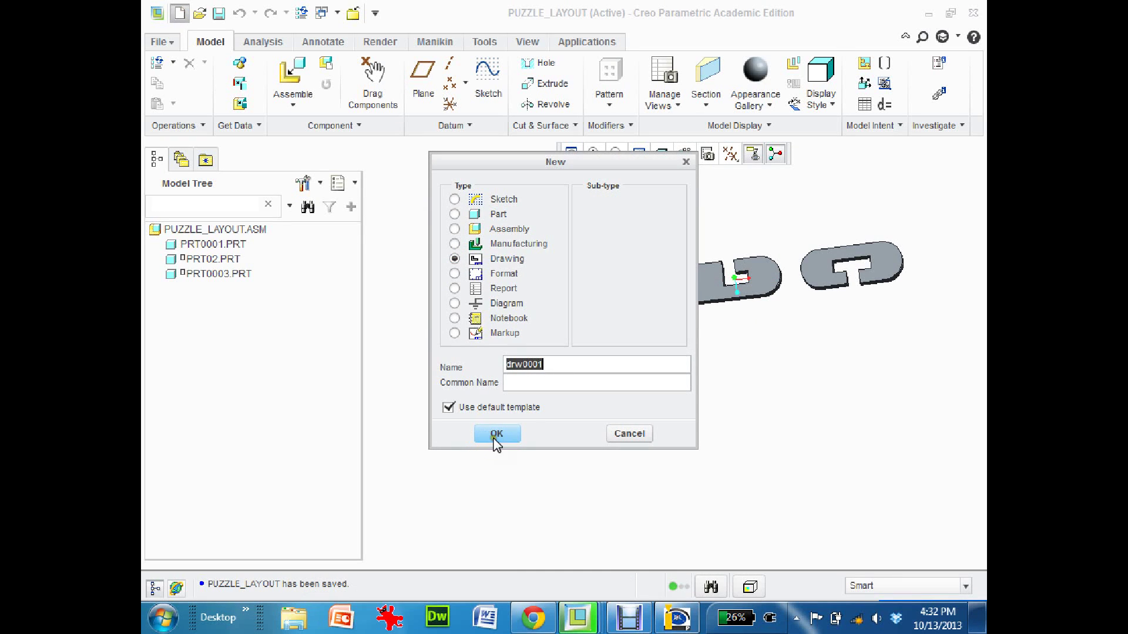
type("puzzle")
key("Return")
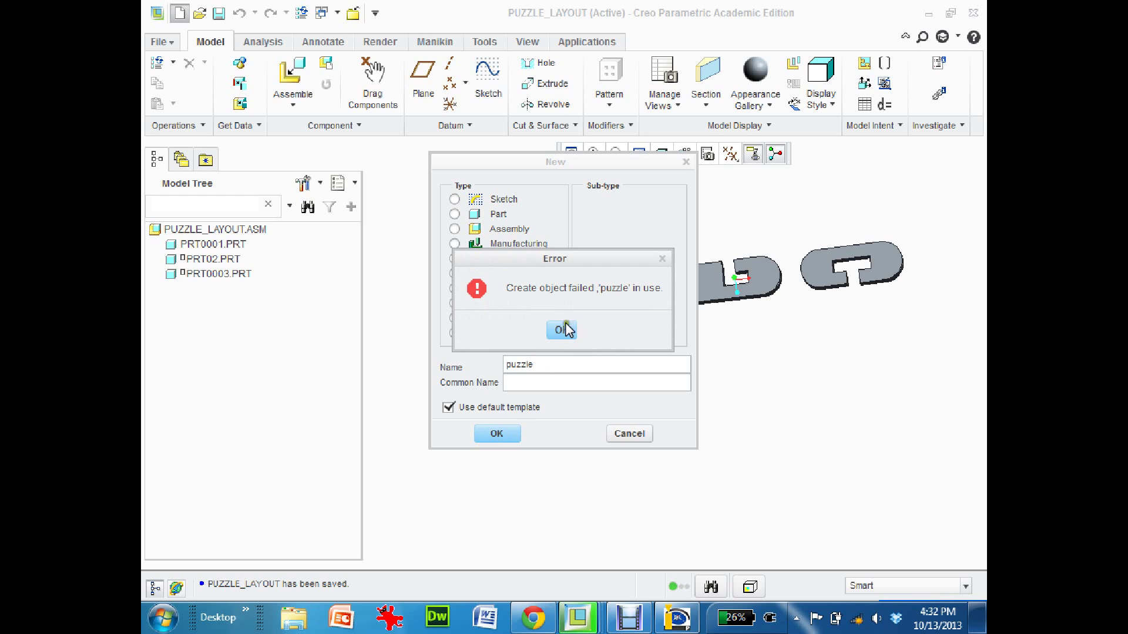
left_click(563, 328)
type("2")
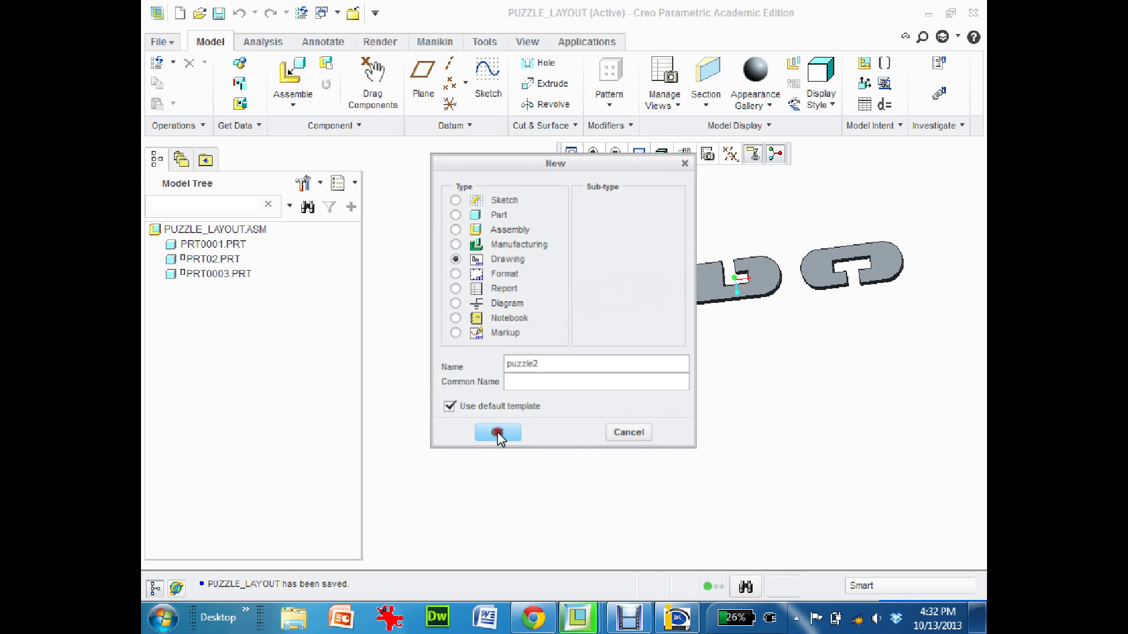
left_click(497, 432)
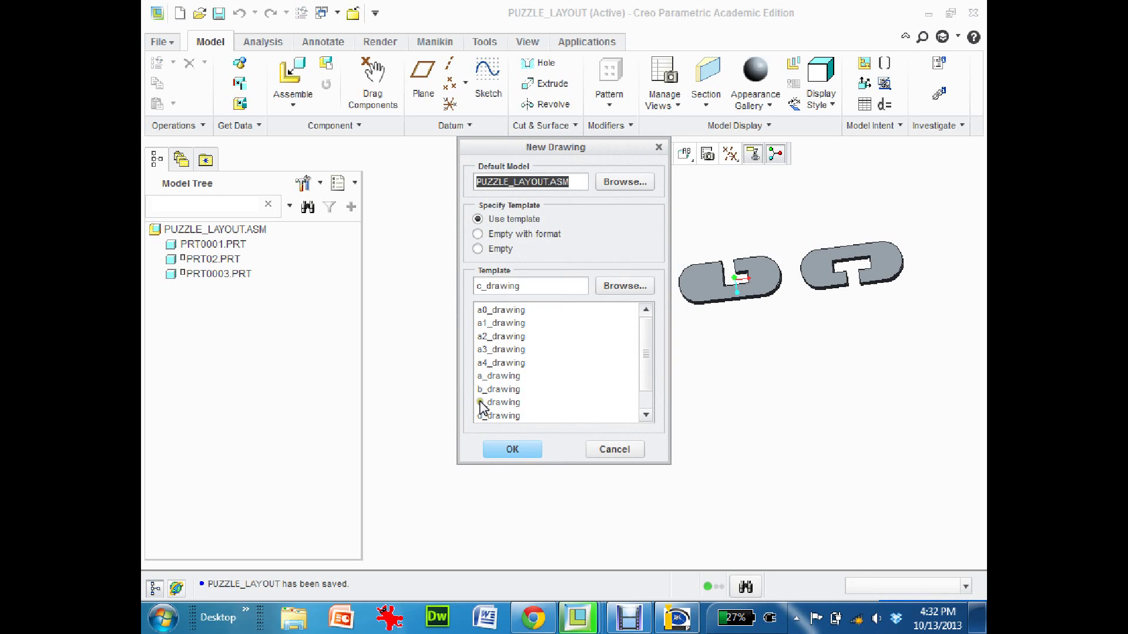
left_click(480, 404)
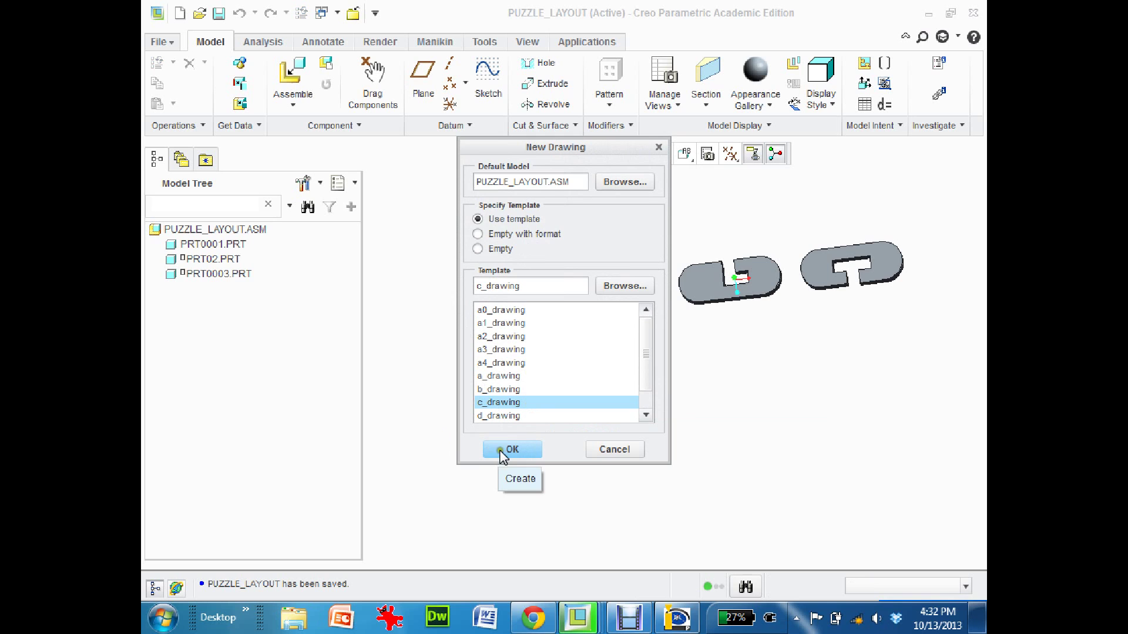
Create the drawing, maximize the window and move the pieces' top view lower on the sheet.
left_click(509, 450)
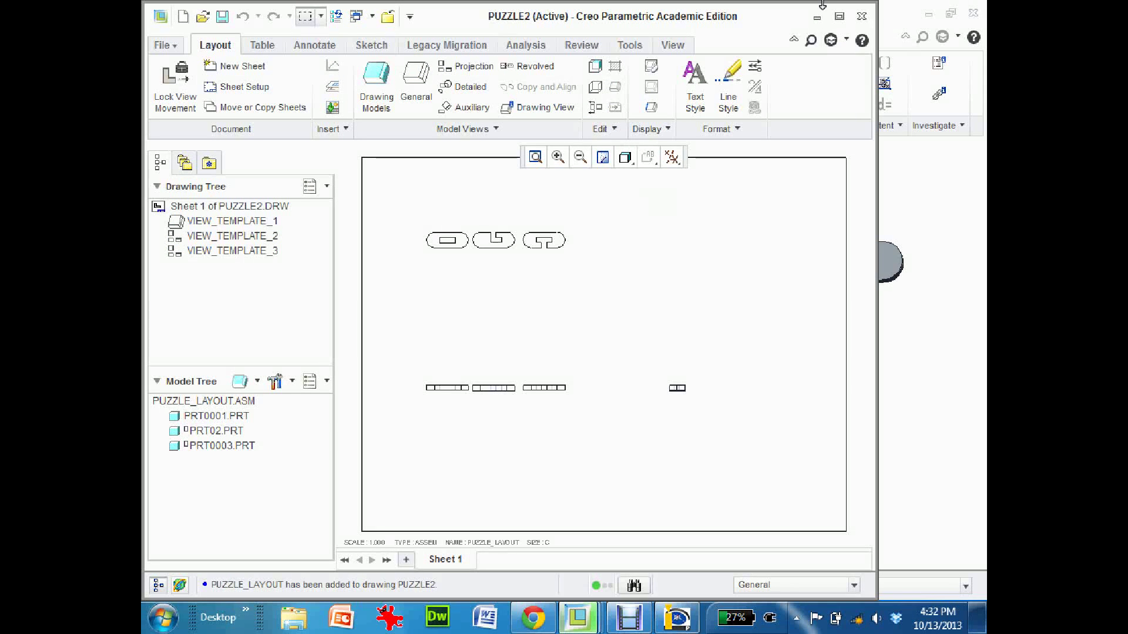
left_click(839, 16)
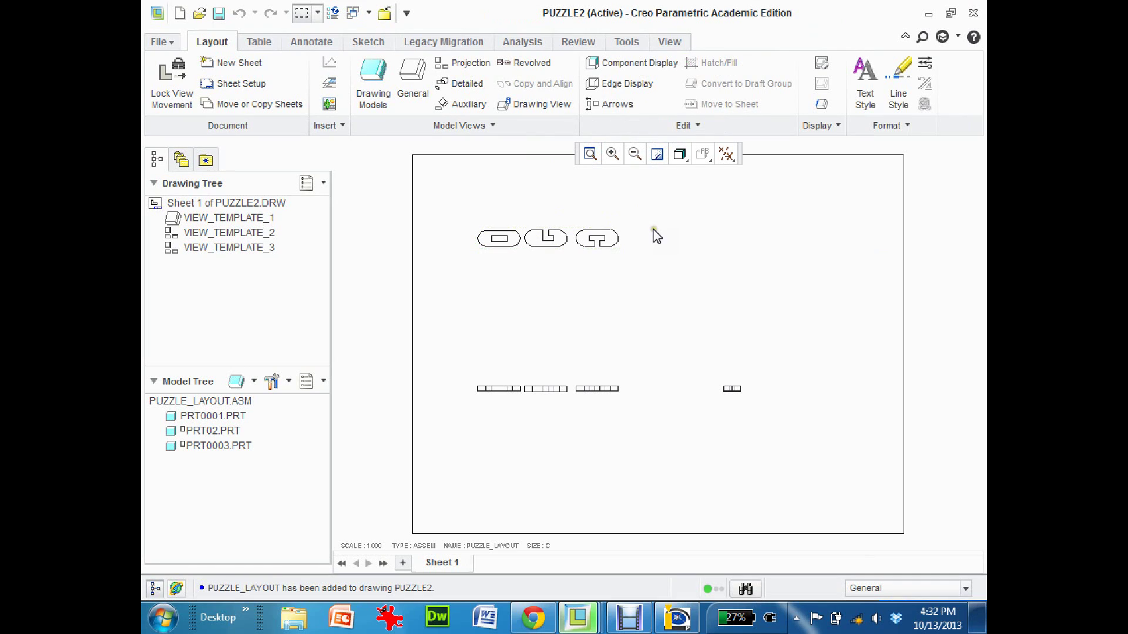
left_click(552, 248)
mouse_move(549, 238)
left_mouse_down()
mouse_move(549, 327)
mouse_move(549, 290)
left_mouse_up()
Delete the small extra view at lower right, keeping the row of edge views.
left_click(732, 388)
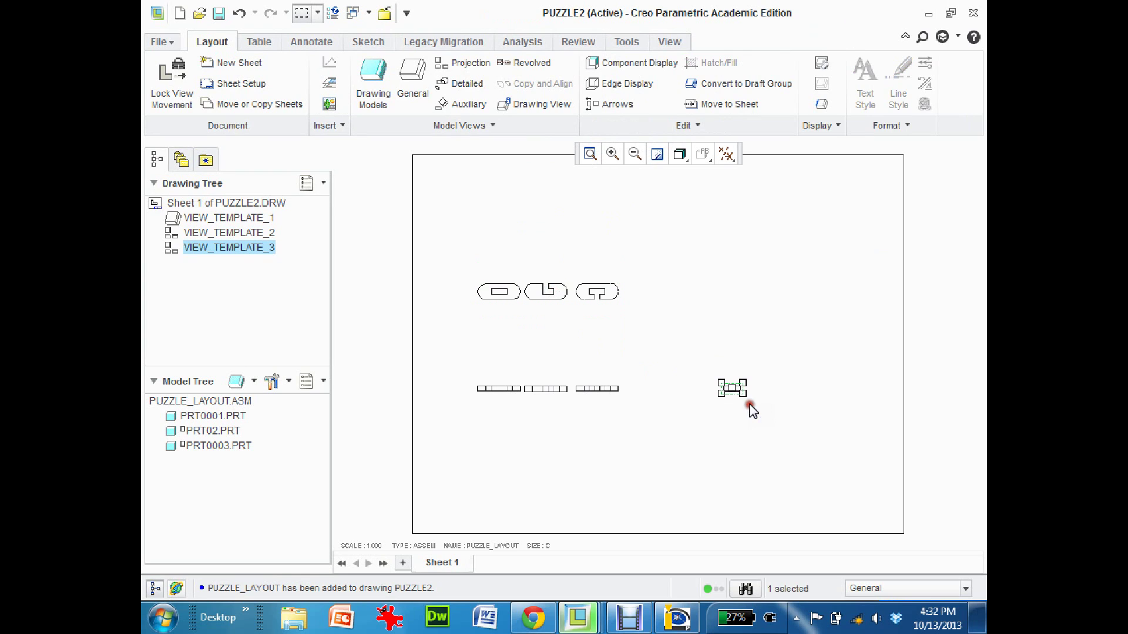
key("Delete")
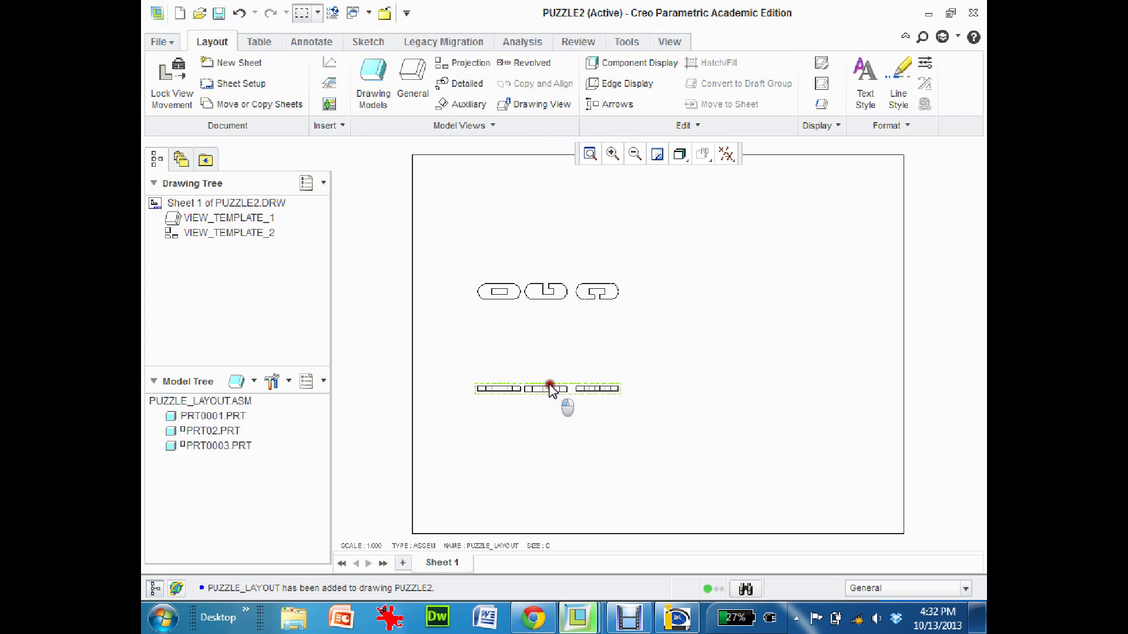
left_click(564, 397)
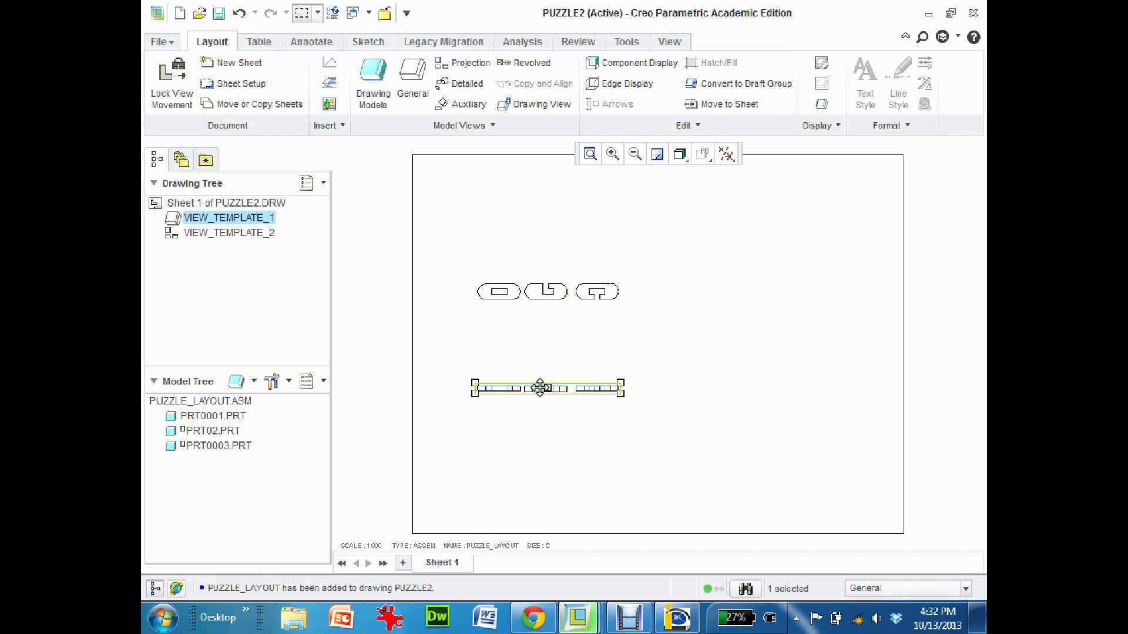
right_click(551, 395)
left_click(454, 456)
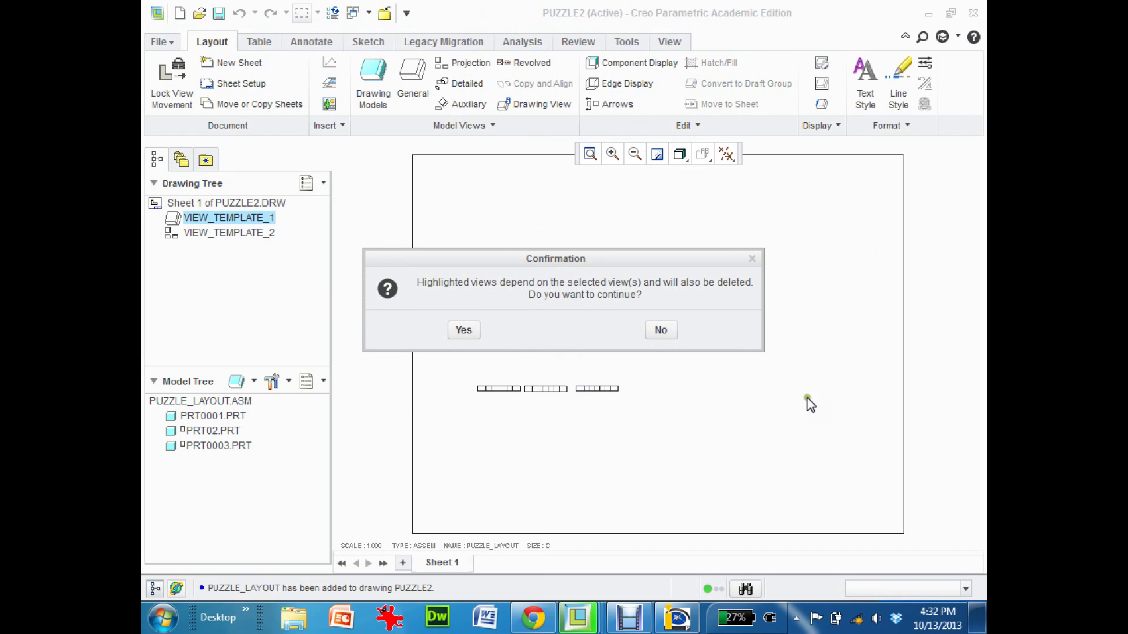
left_click(659, 330)
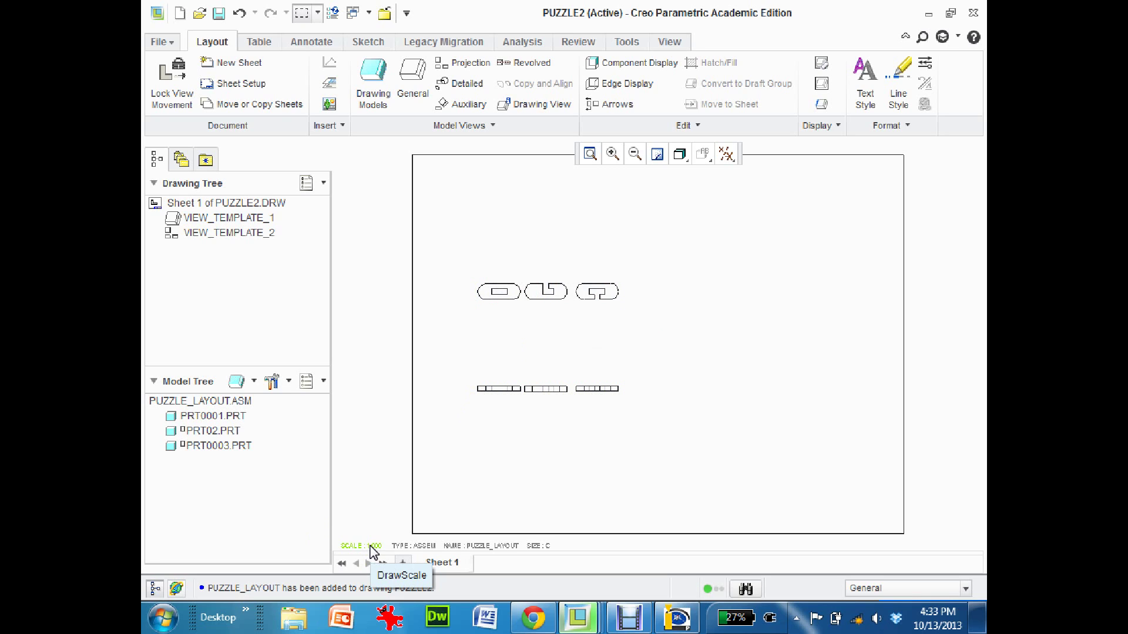
Change the sheet format to Custom Size with width 24 and height 12.
double_click(540, 546)
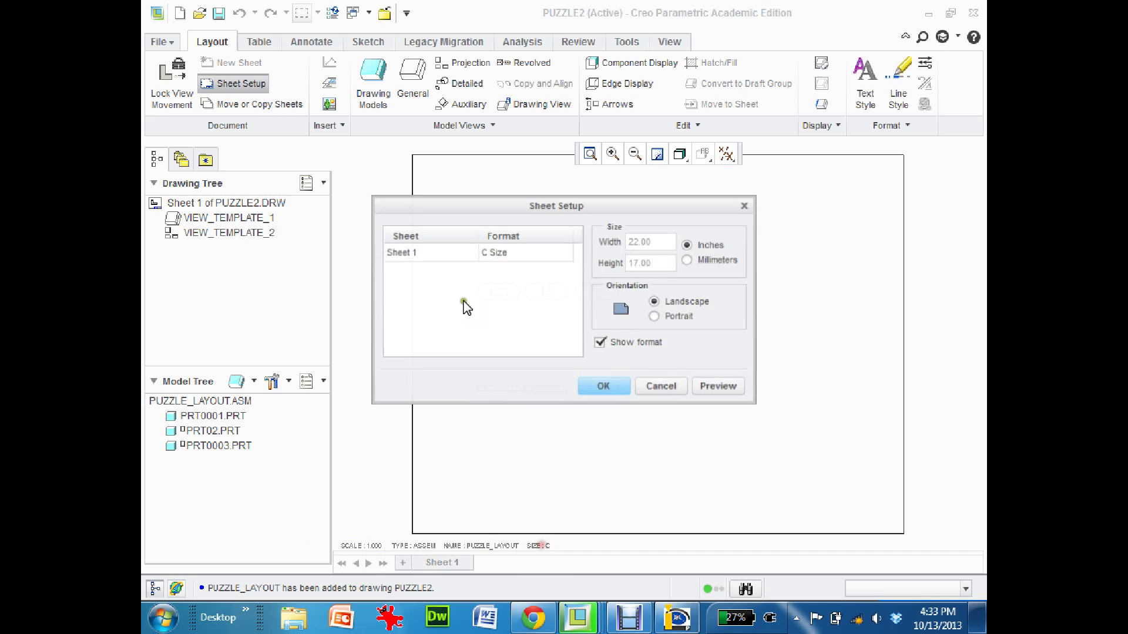
left_click(499, 254)
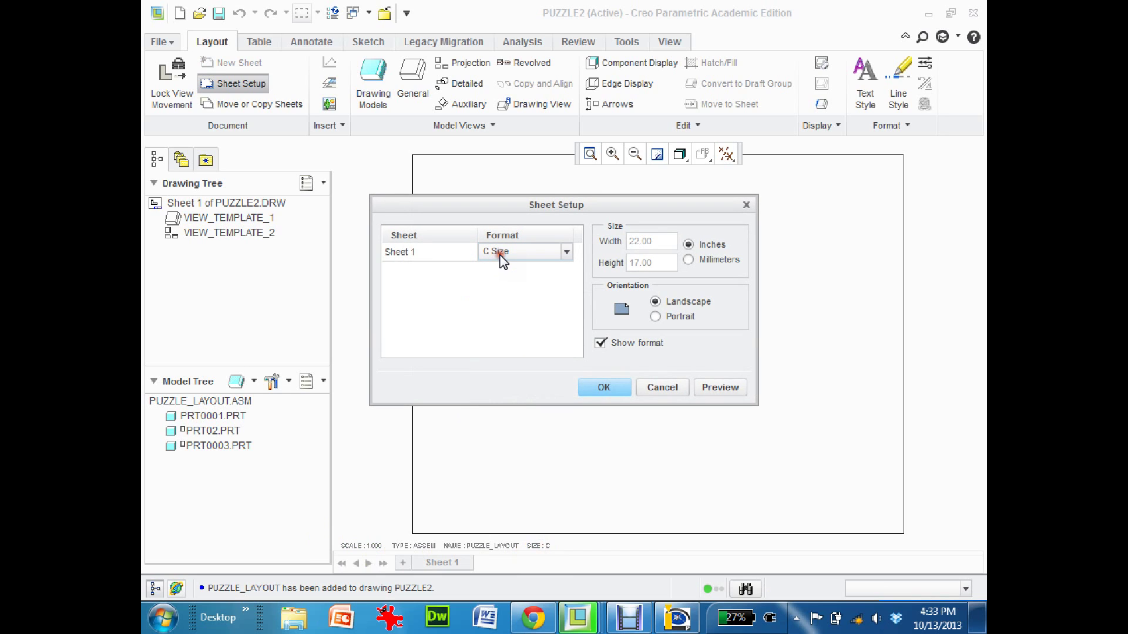
left_click(566, 251)
left_click(503, 413)
left_click_drag(655, 241, 601, 244)
type("2")
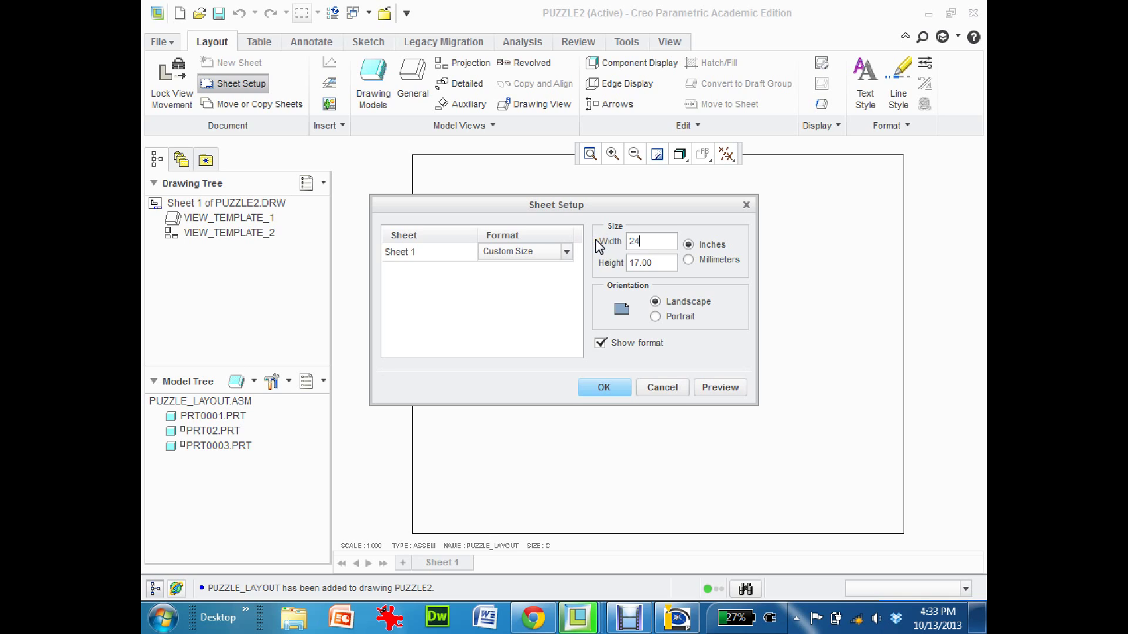
left_click_drag(665, 268, 583, 259)
type("1")
left_click(605, 387)
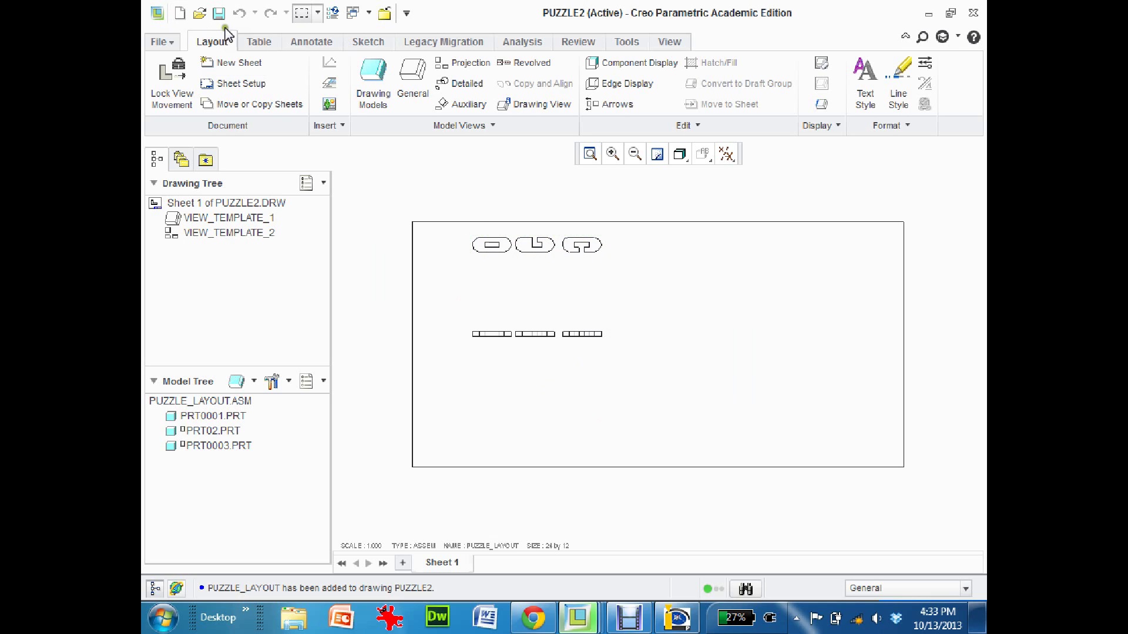
Export the PUZZLE2 drawing to DXF, overwriting the existing puzzle.dxf.
left_click(156, 43)
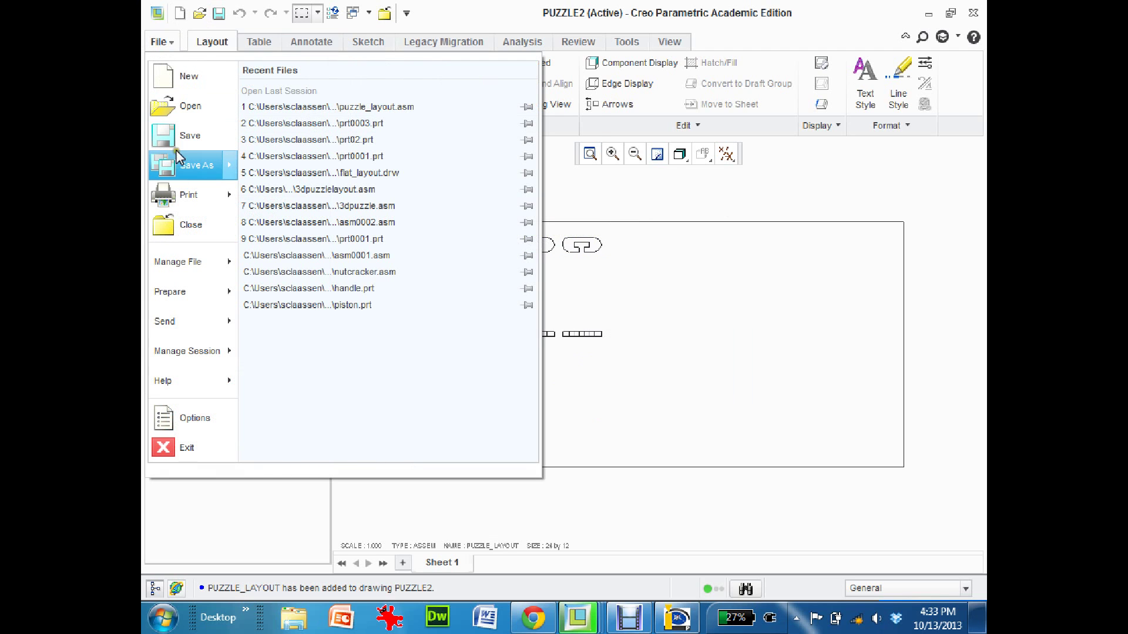
mouse_move(173, 158)
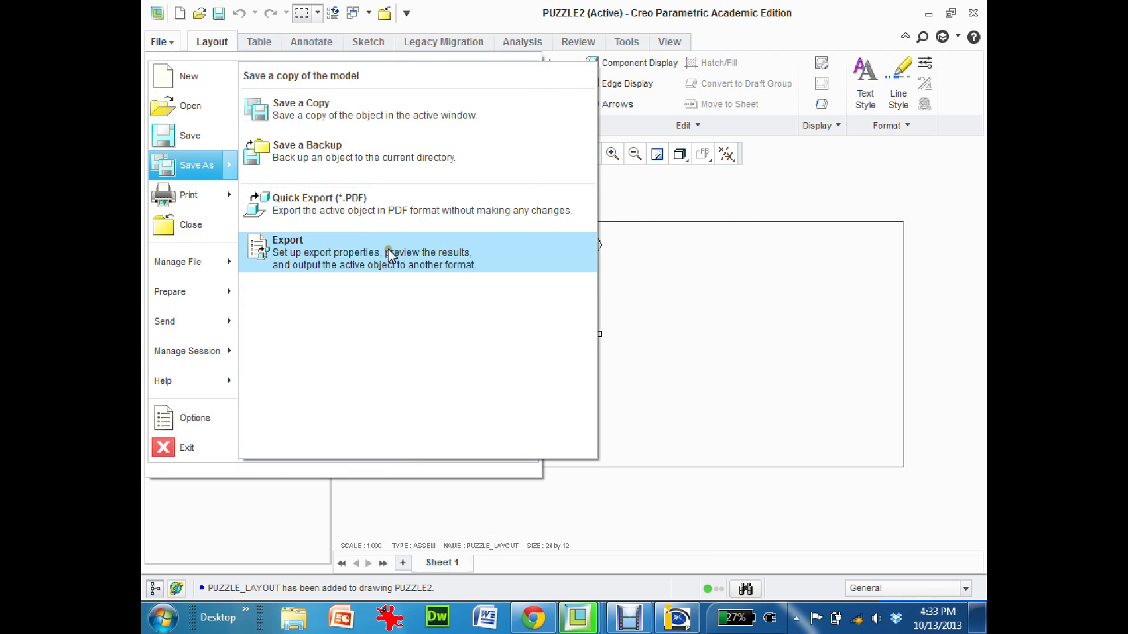
left_click(348, 254)
left_click(194, 63)
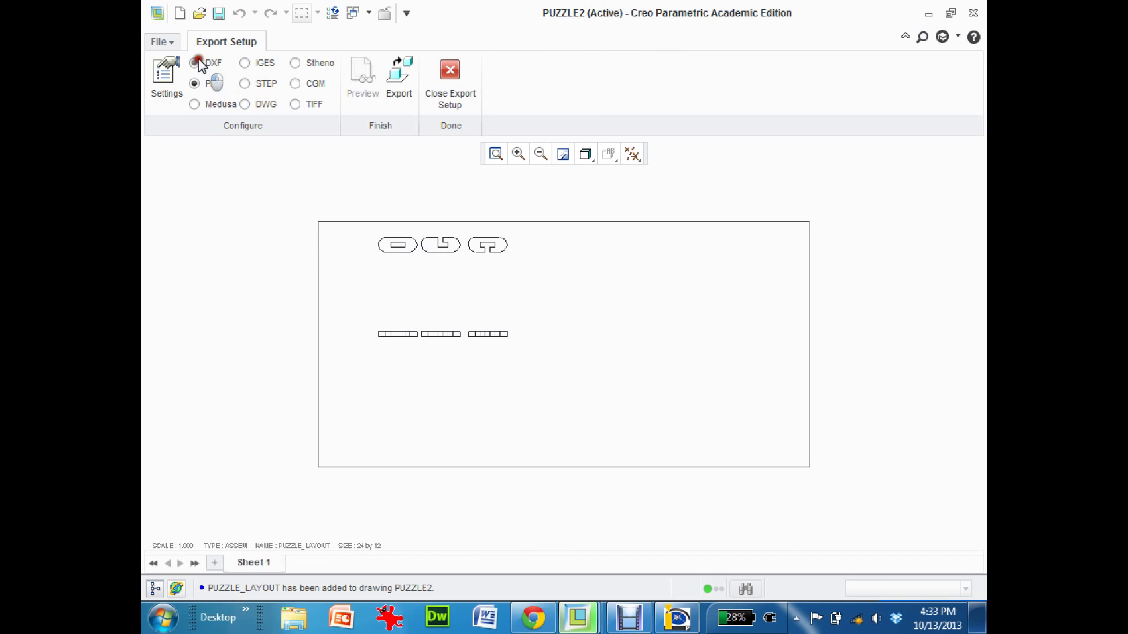
left_click(399, 79)
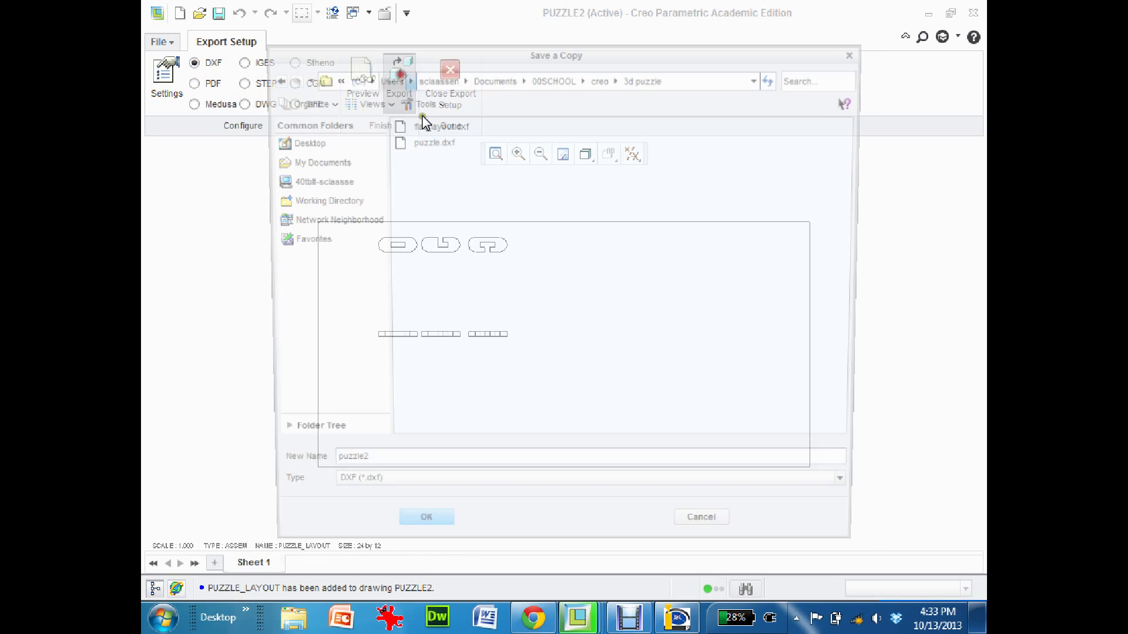
left_click(413, 143)
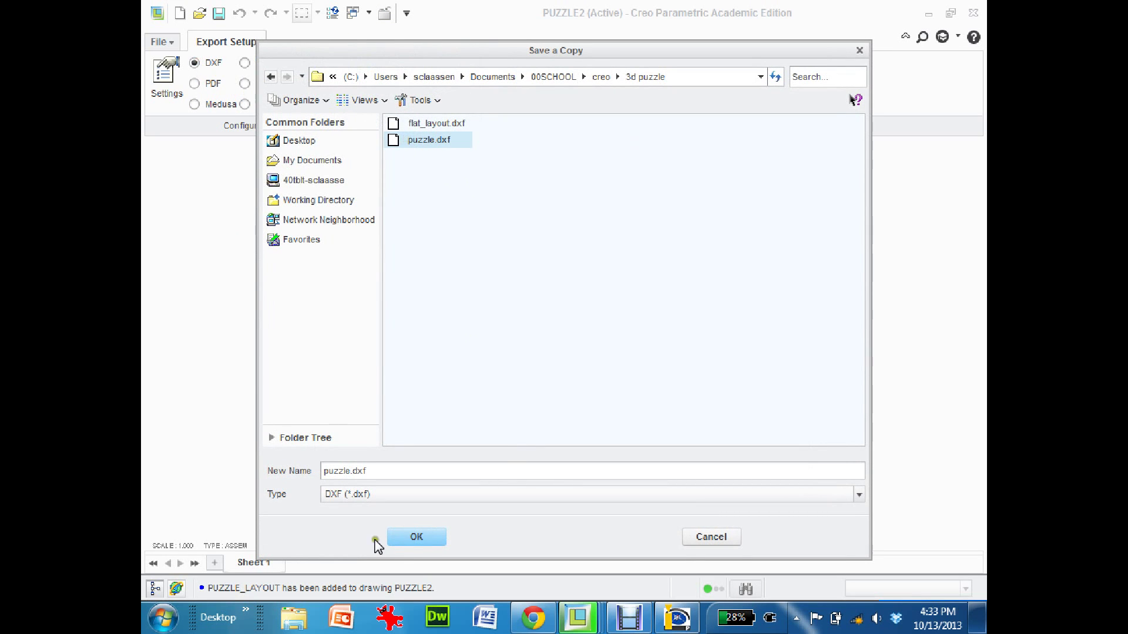
left_click(418, 538)
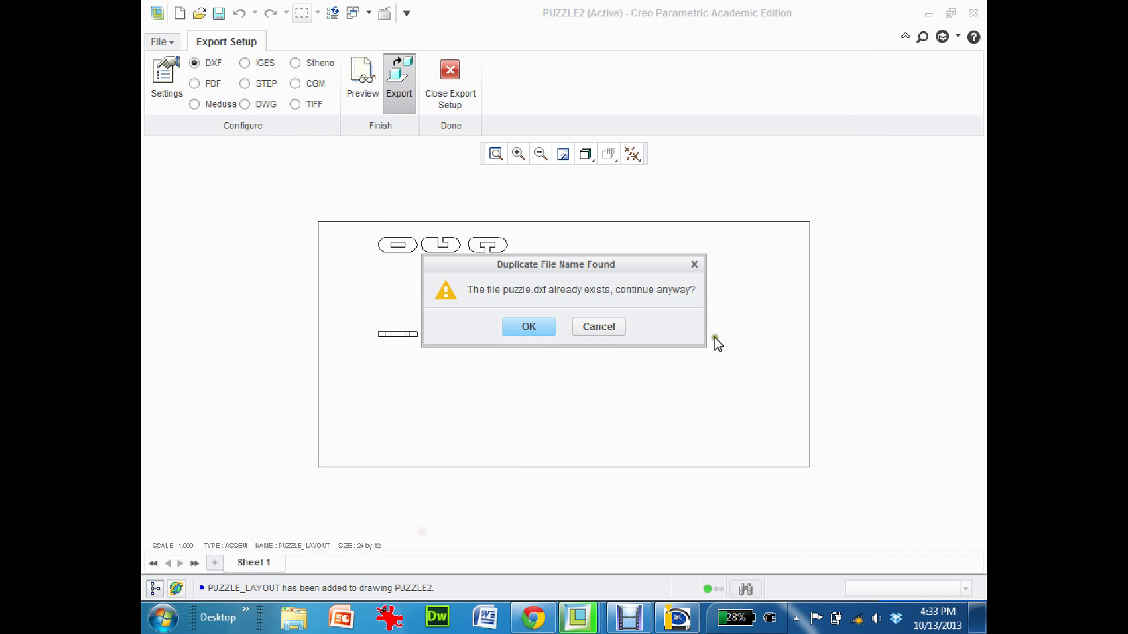
left_click(526, 325)
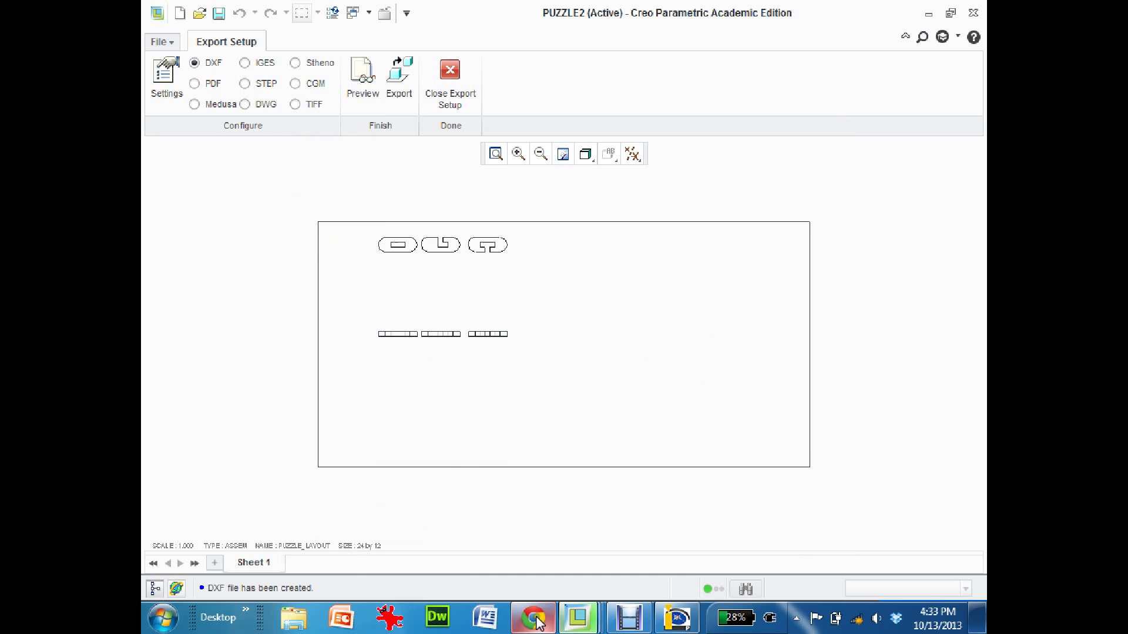
Open puzzle.dxf in progeCAD and window-select the flat side-view strips below the pieces.
left_click(677, 617)
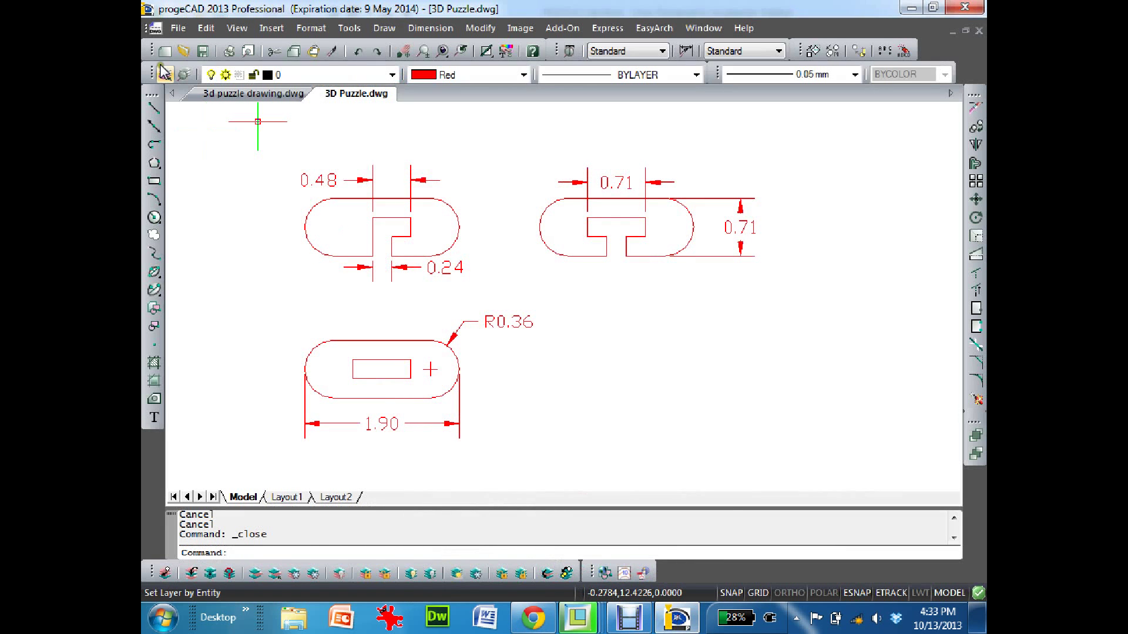
left_click(183, 51)
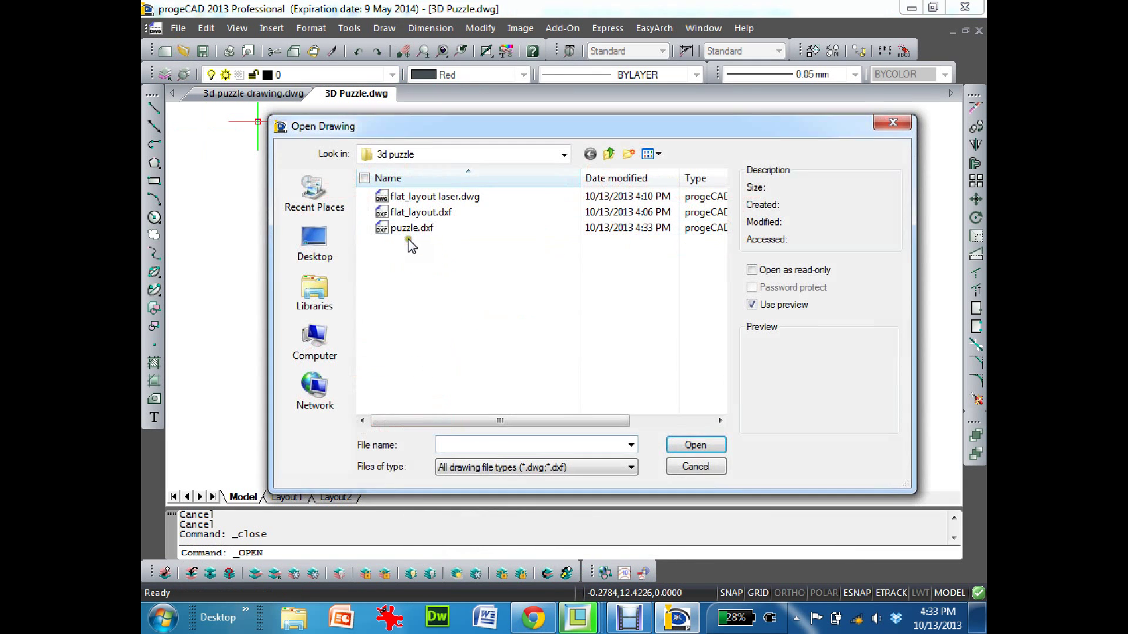
double_click(410, 228)
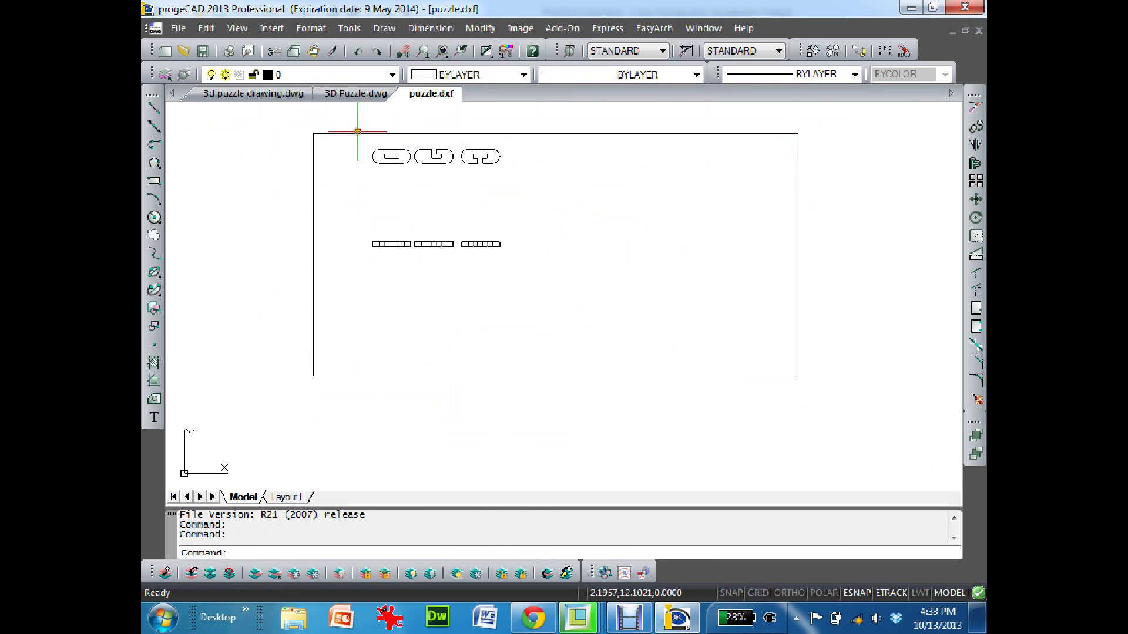
left_click(341, 224)
left_click(555, 289)
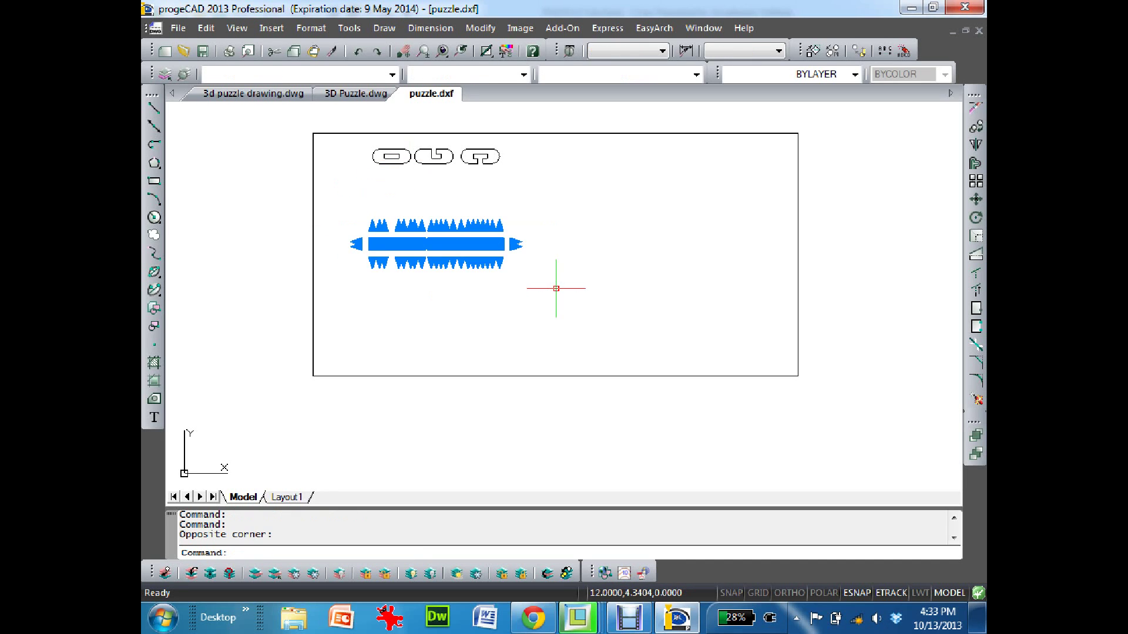
Delete the side-view strips and window-select the three puzzle piece outlines.
key("Delete")
left_click(353, 136)
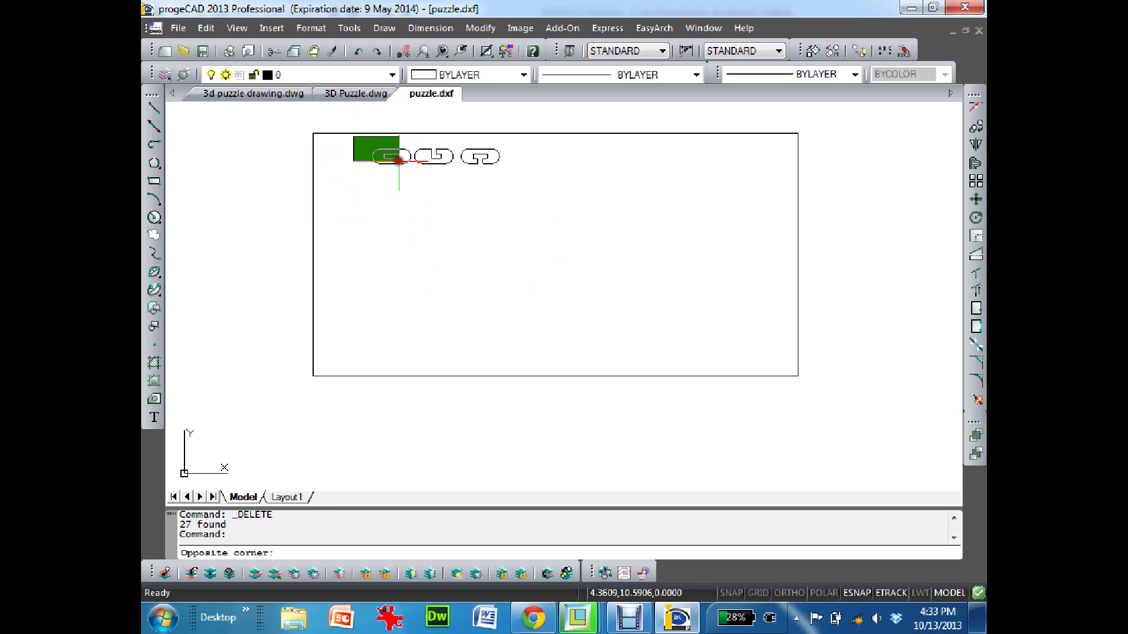
left_click(517, 176)
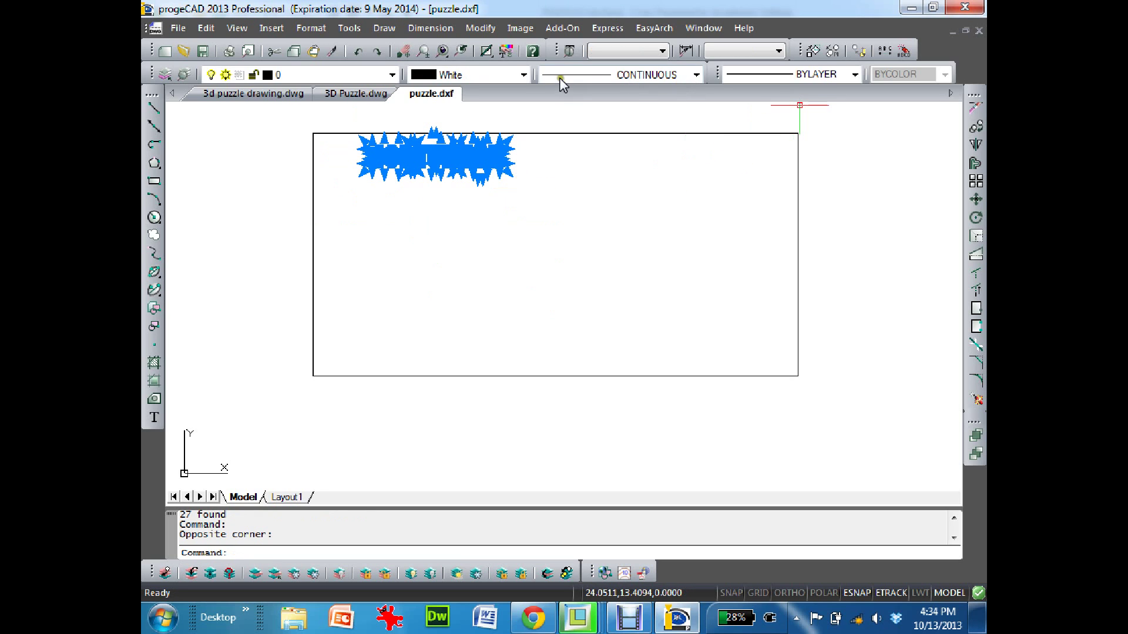
Make the selected outlines red with a 0.05 mm lineweight.
left_click(524, 75)
left_click(452, 112)
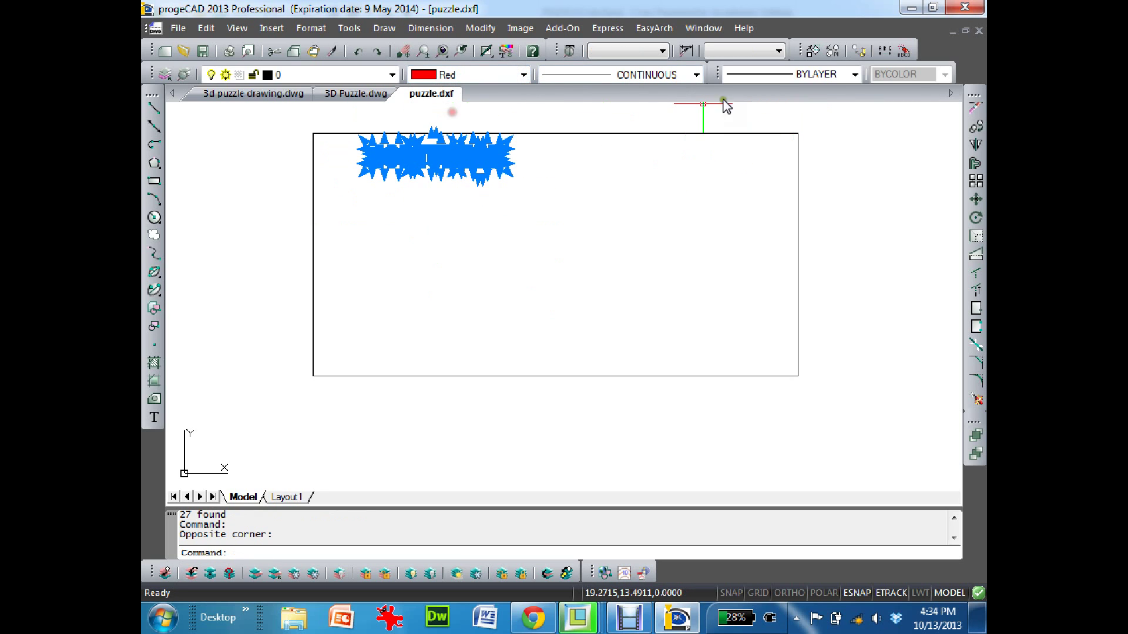
left_click(855, 75)
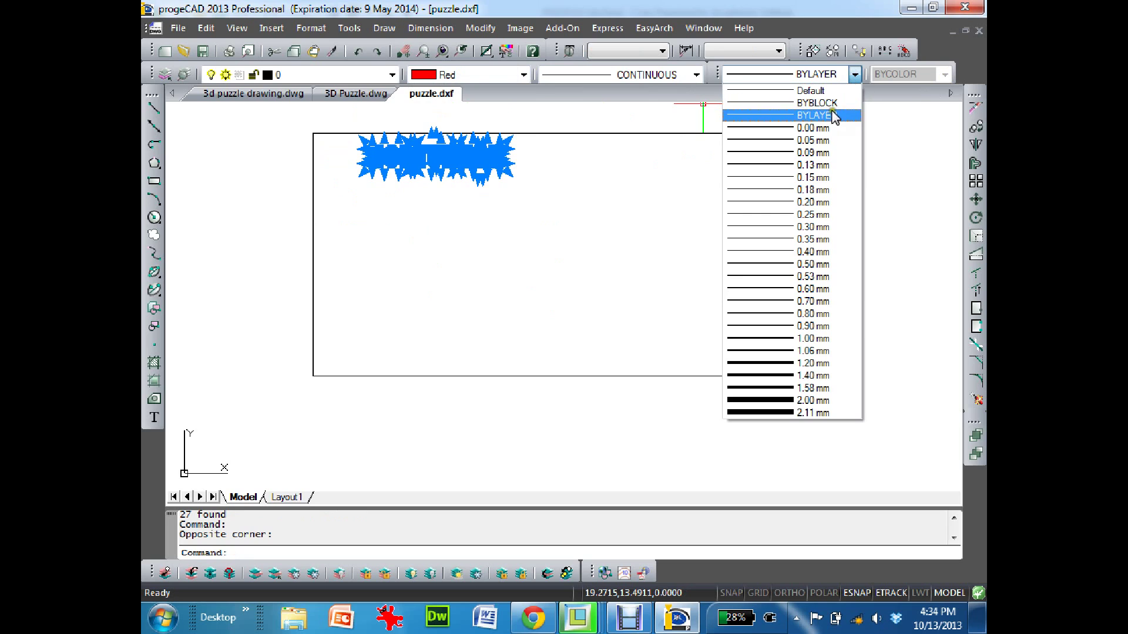
left_click(827, 141)
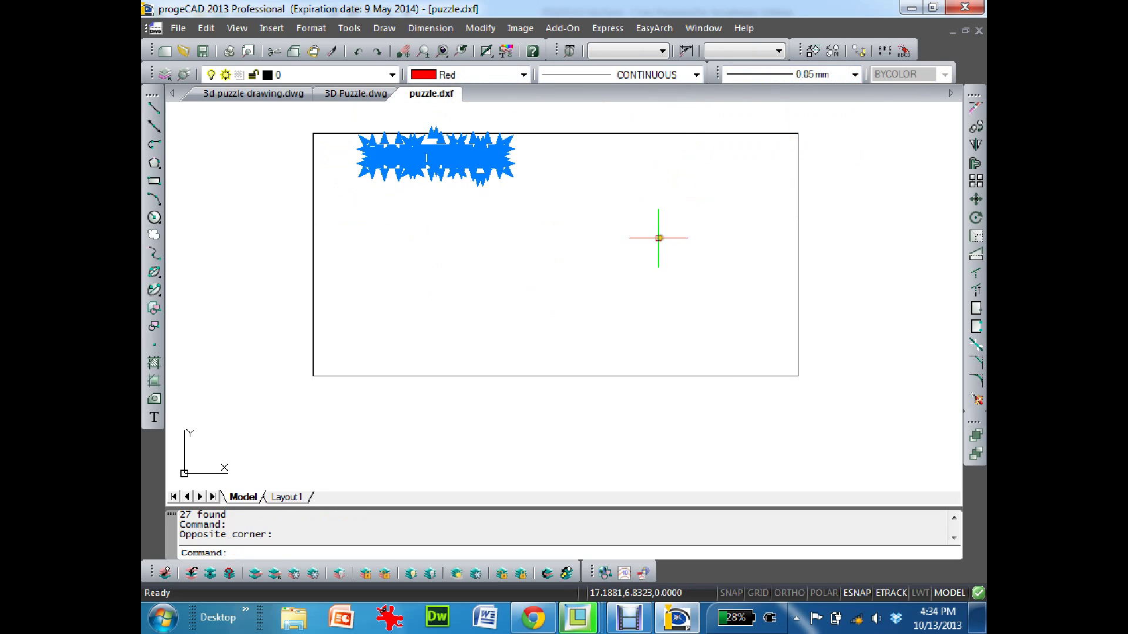
key("Escape")
key("Escape")
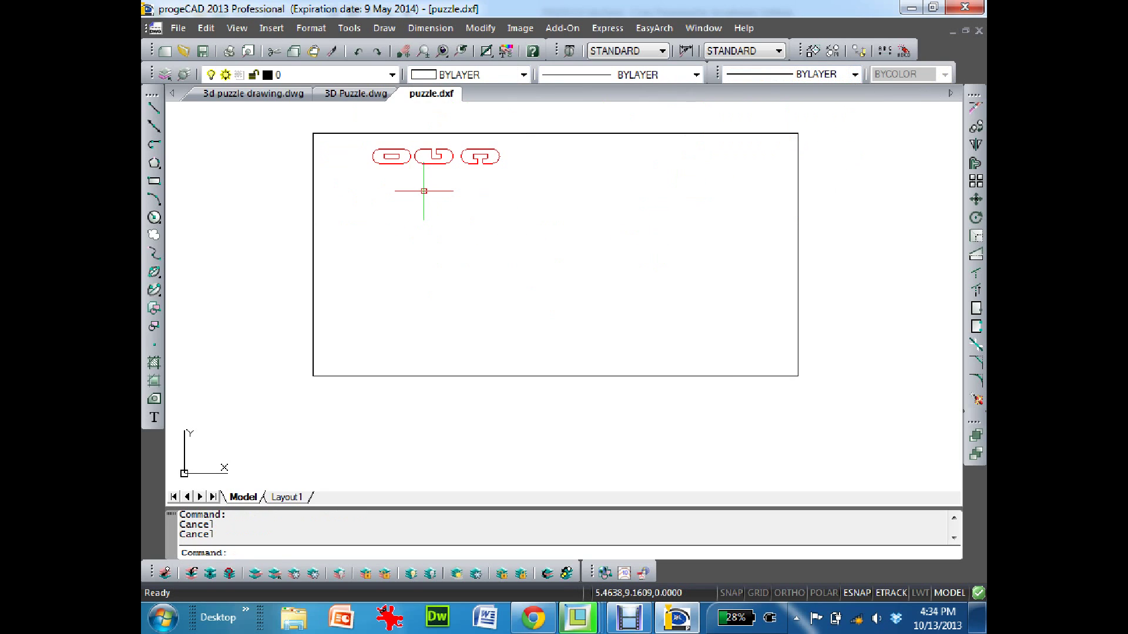
Start plotting, dismiss the missing configuration warning, and choose the Laser Engraver printer.
left_click(178, 28)
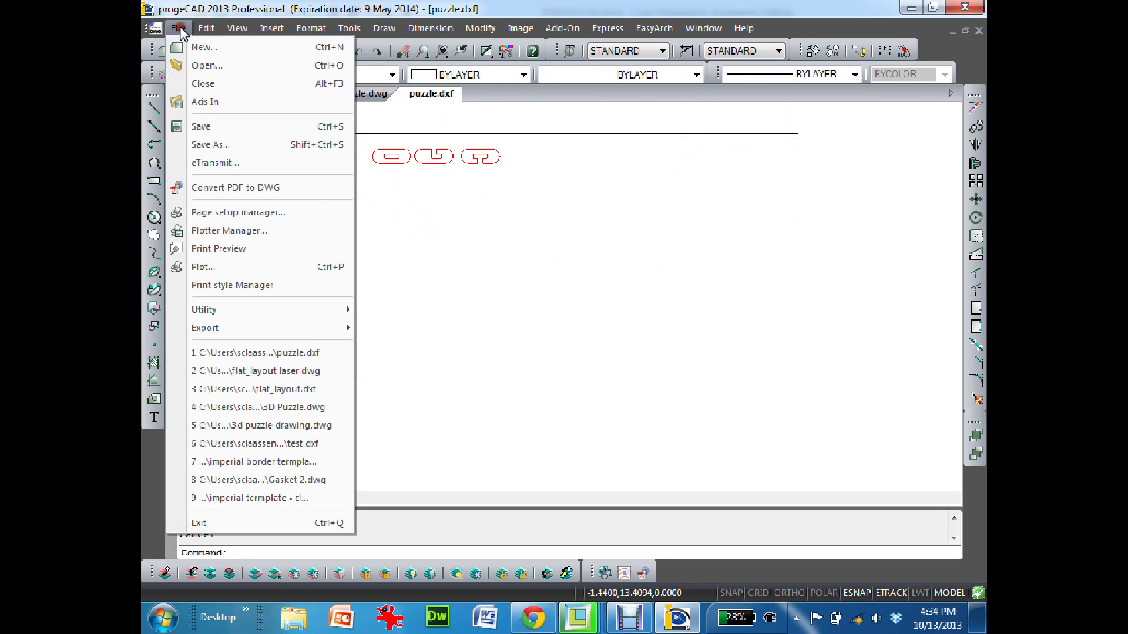
left_click(203, 268)
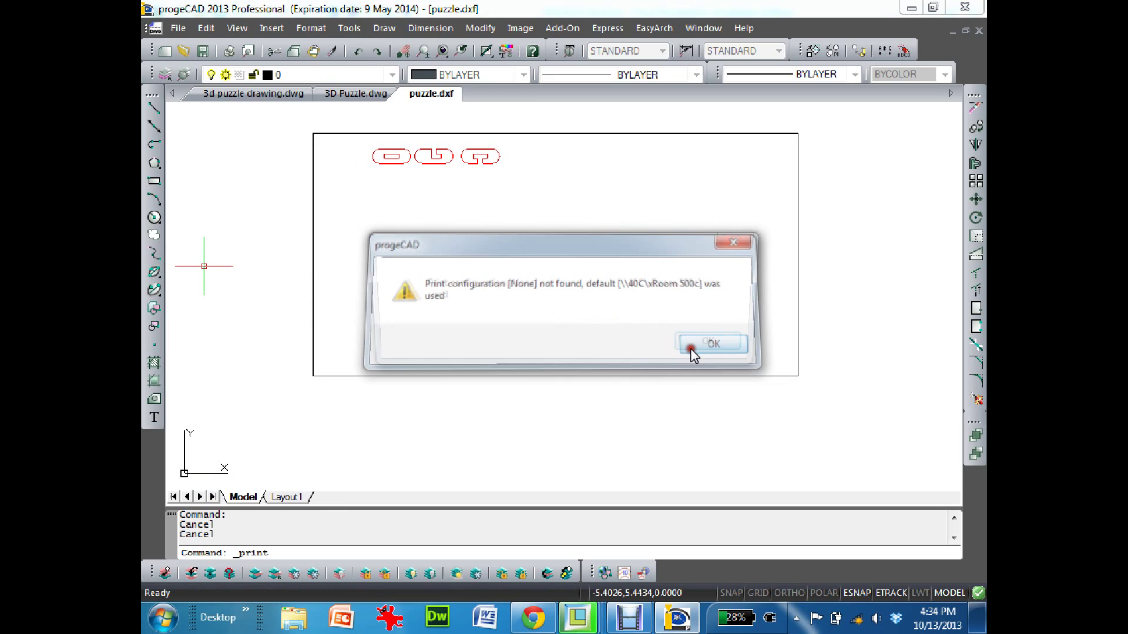
left_click(699, 352)
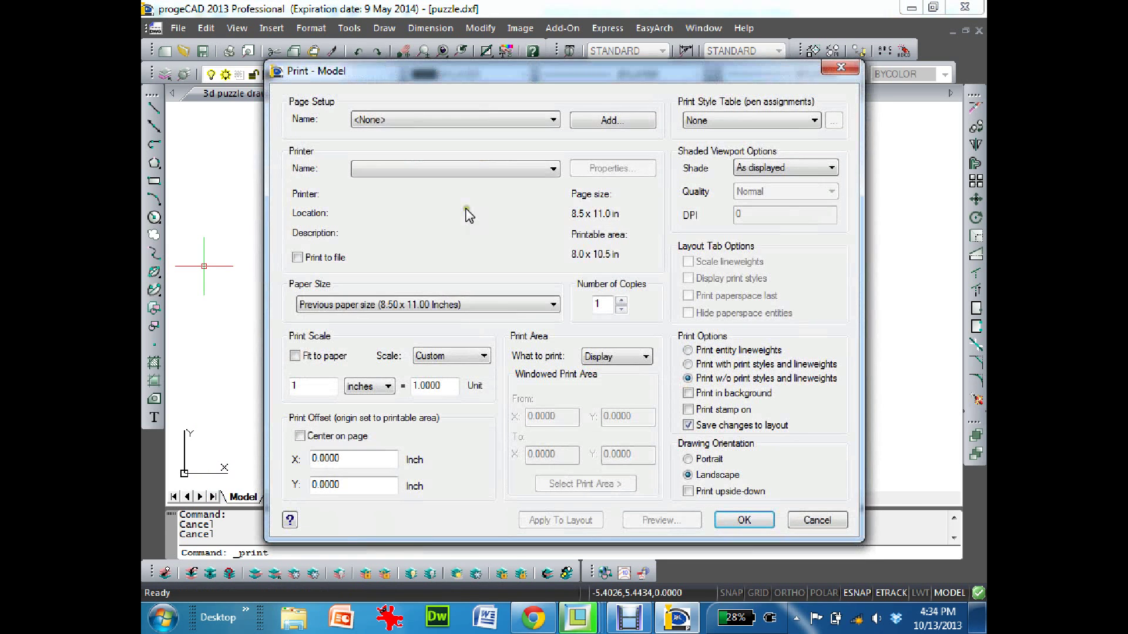
left_click(449, 176)
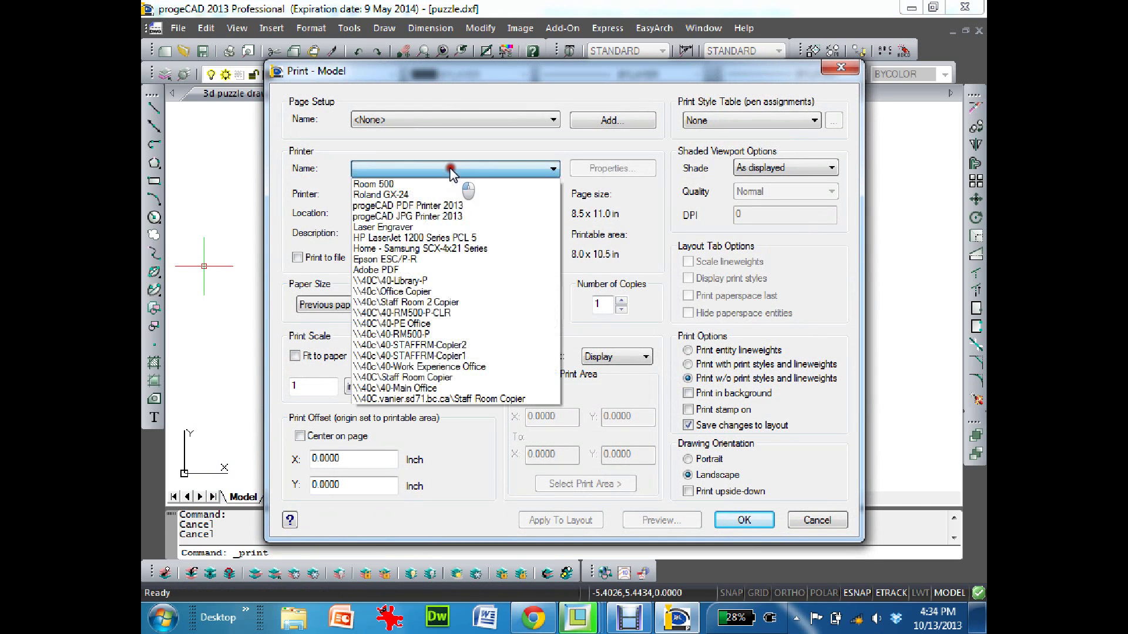
left_click(415, 227)
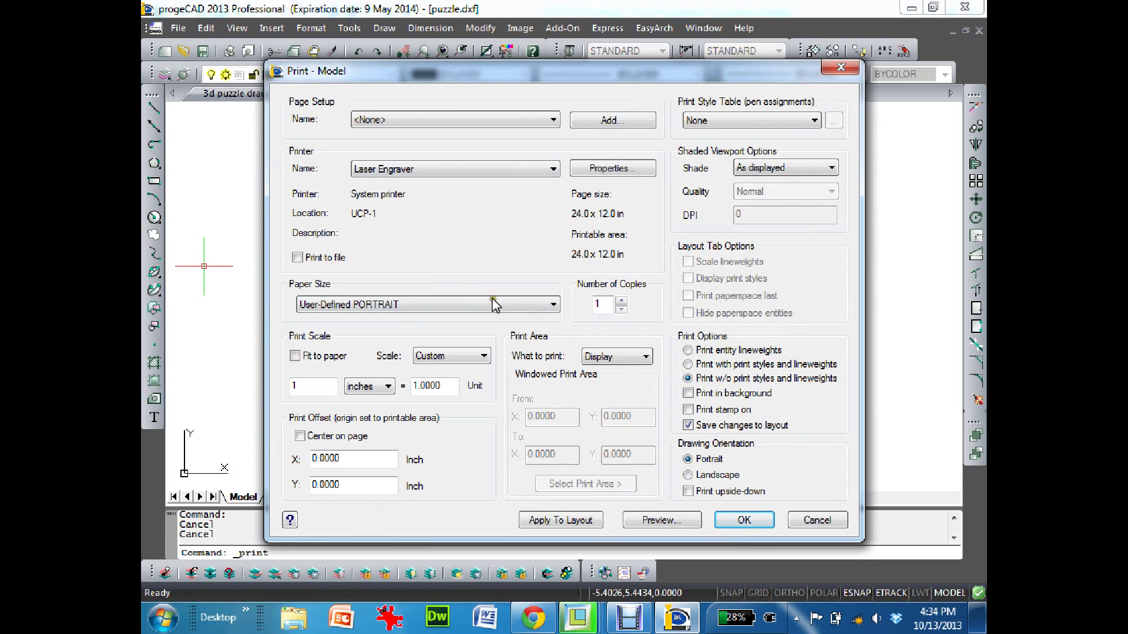
Print the drawing Limits at 1:1 scale in landscape, previewing before sending.
left_click(455, 356)
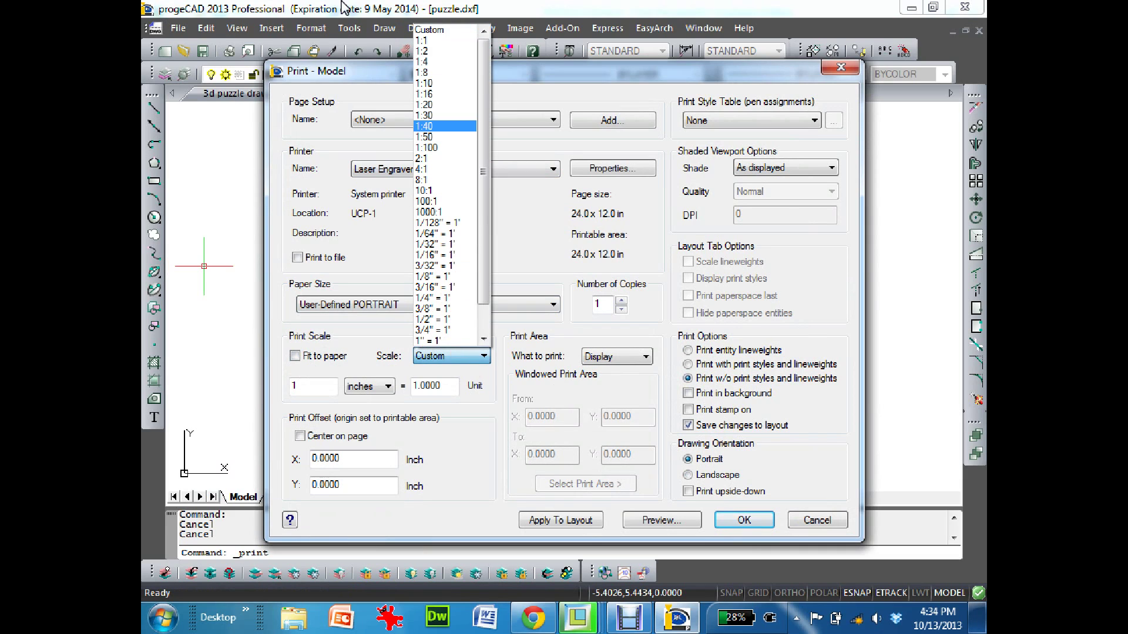
left_click(443, 36)
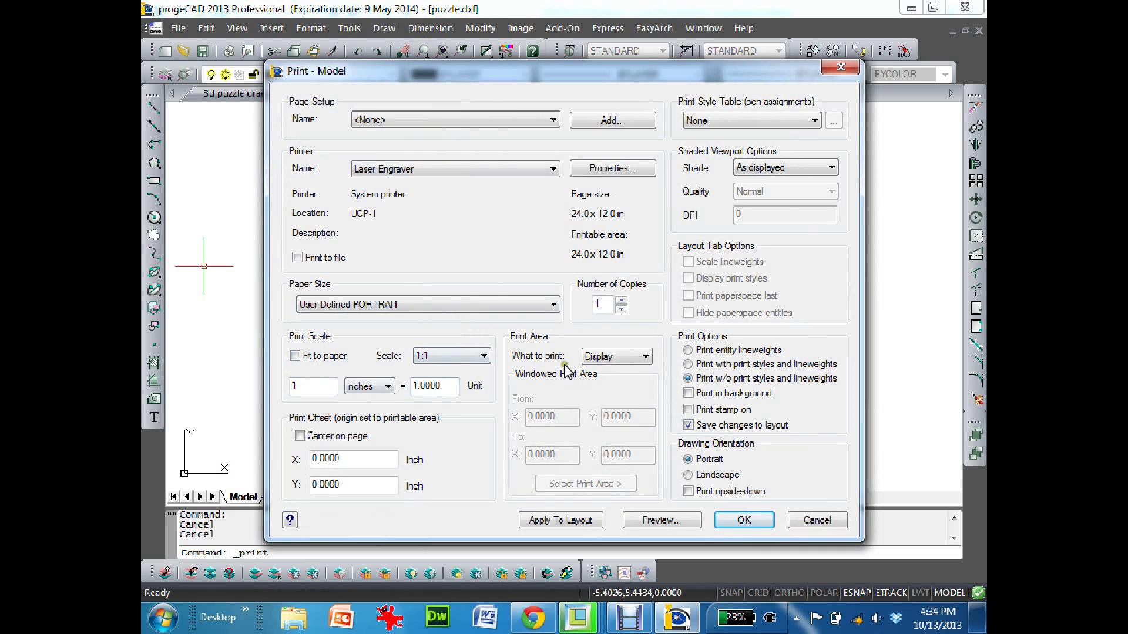
left_click(611, 357)
left_click(613, 391)
left_click(688, 475)
left_click(670, 521)
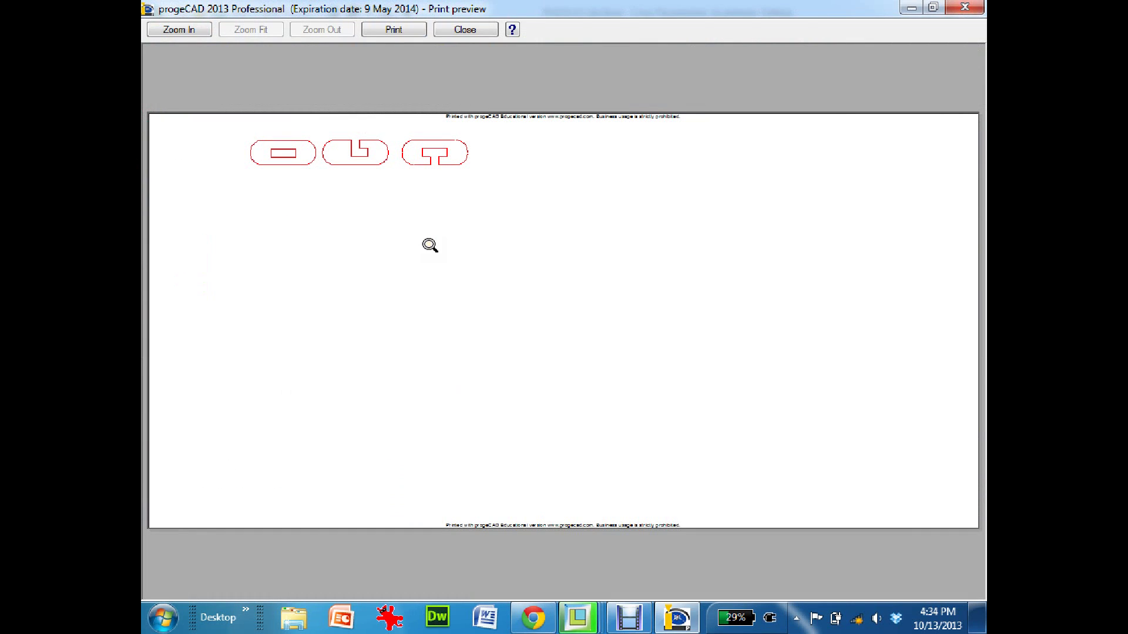
left_click(389, 29)
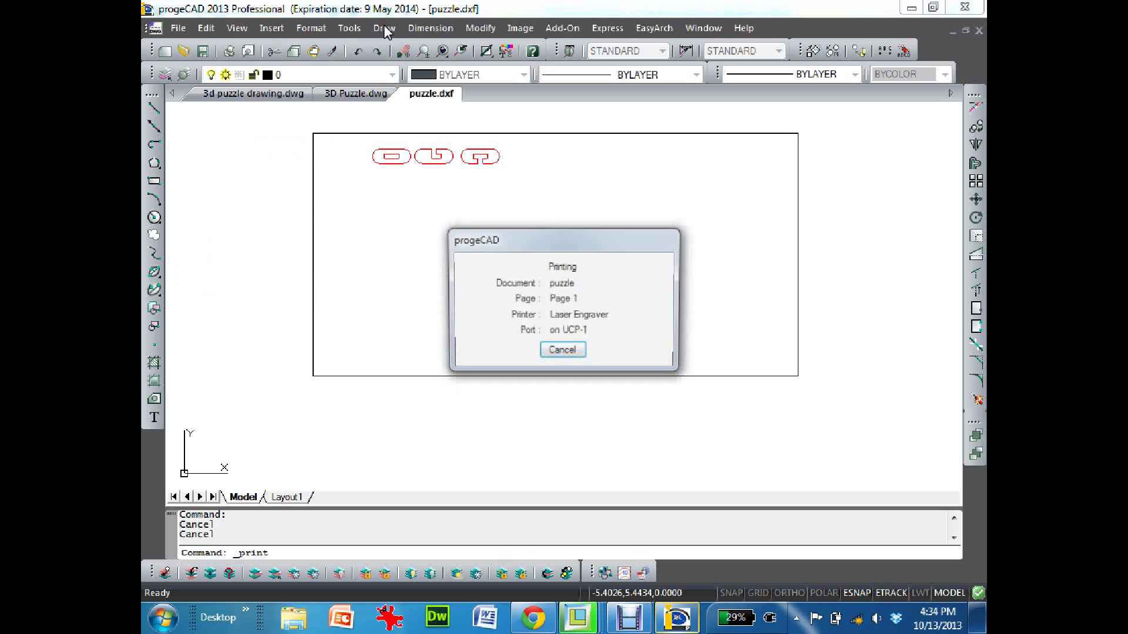
Open the Universal Laser Systems Control Panel from the notification area to view the puzzle job.
left_click(796, 618)
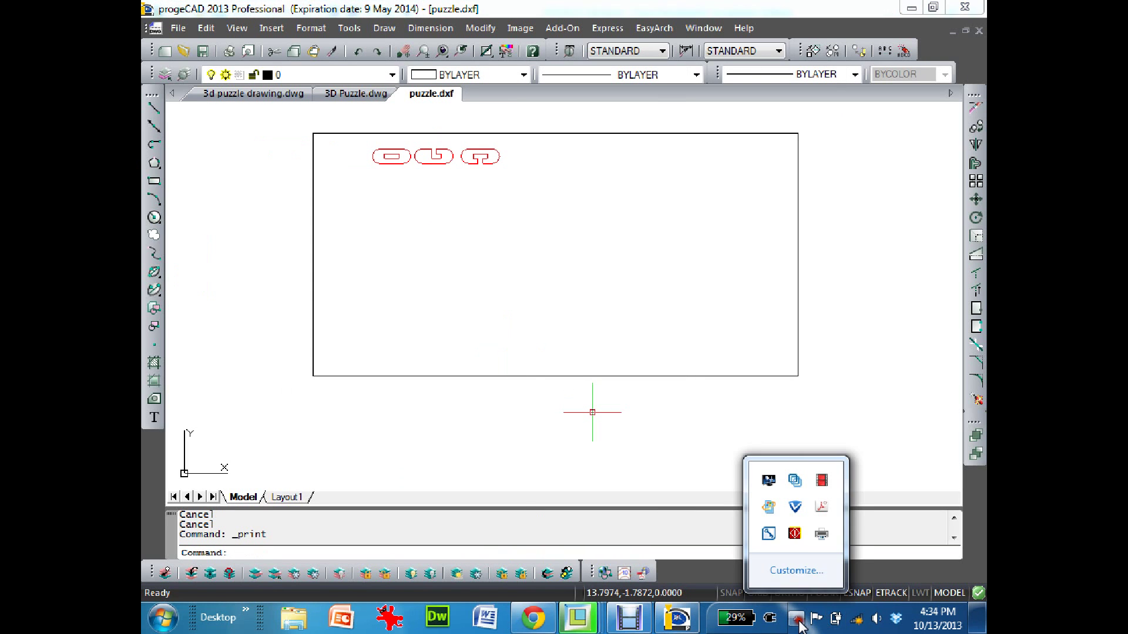
left_click(793, 533)
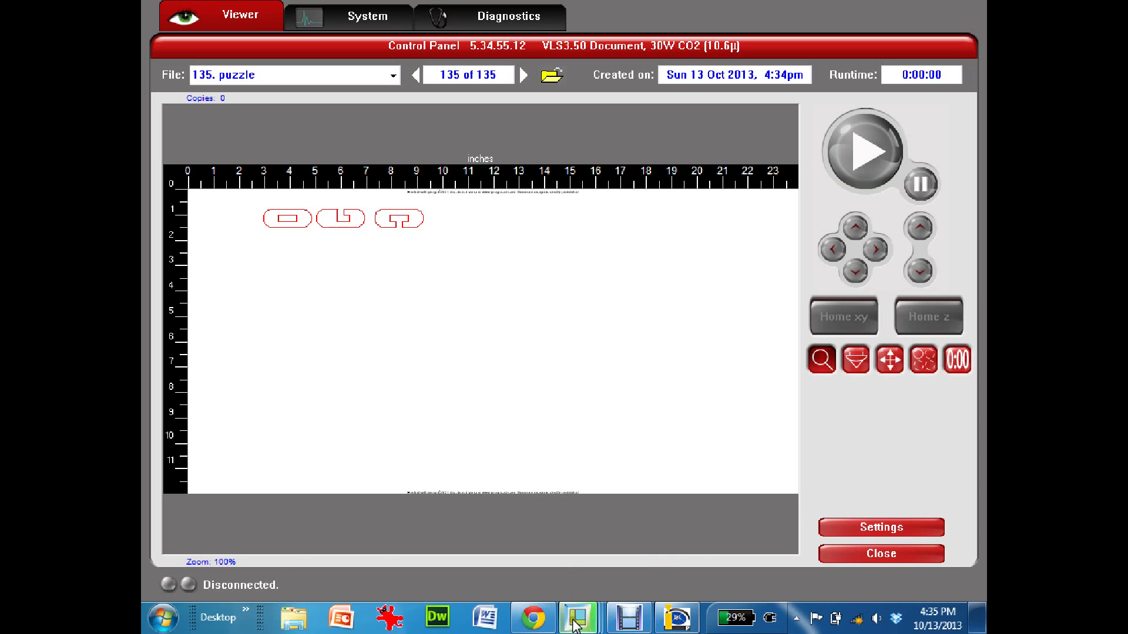
mouse_move(577, 618)
left_click(378, 538)
middle_click_drag(379, 537, 491, 282)
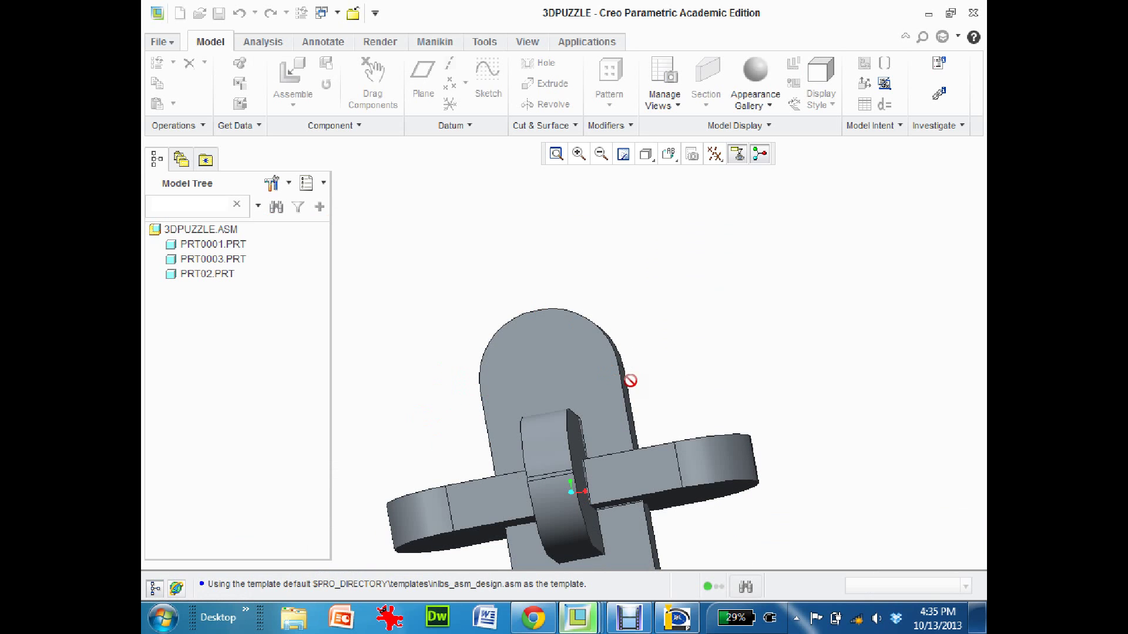
middle_click_drag(631, 380, 682, 494)
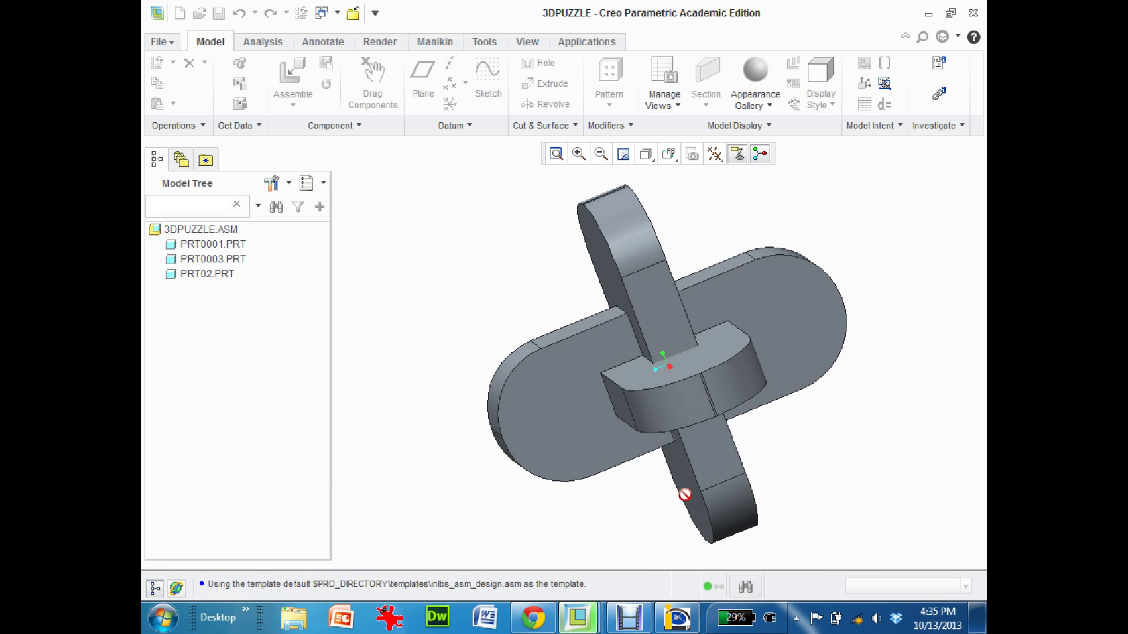
mouse_move(577, 617)
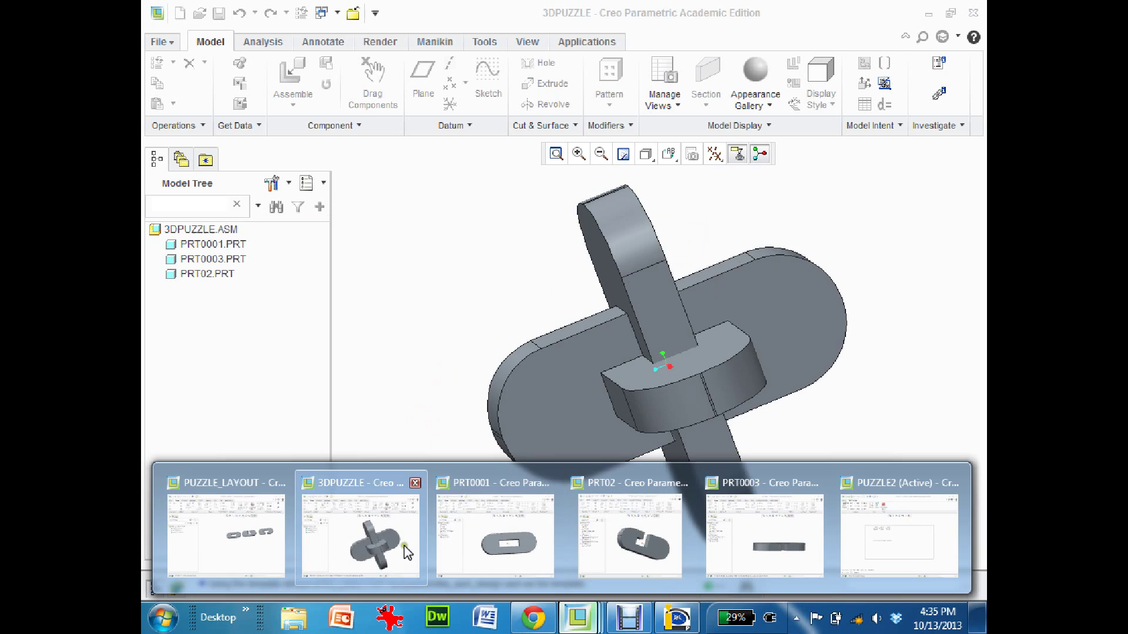
left_click(226, 534)
middle_click_drag(586, 354, 581, 332)
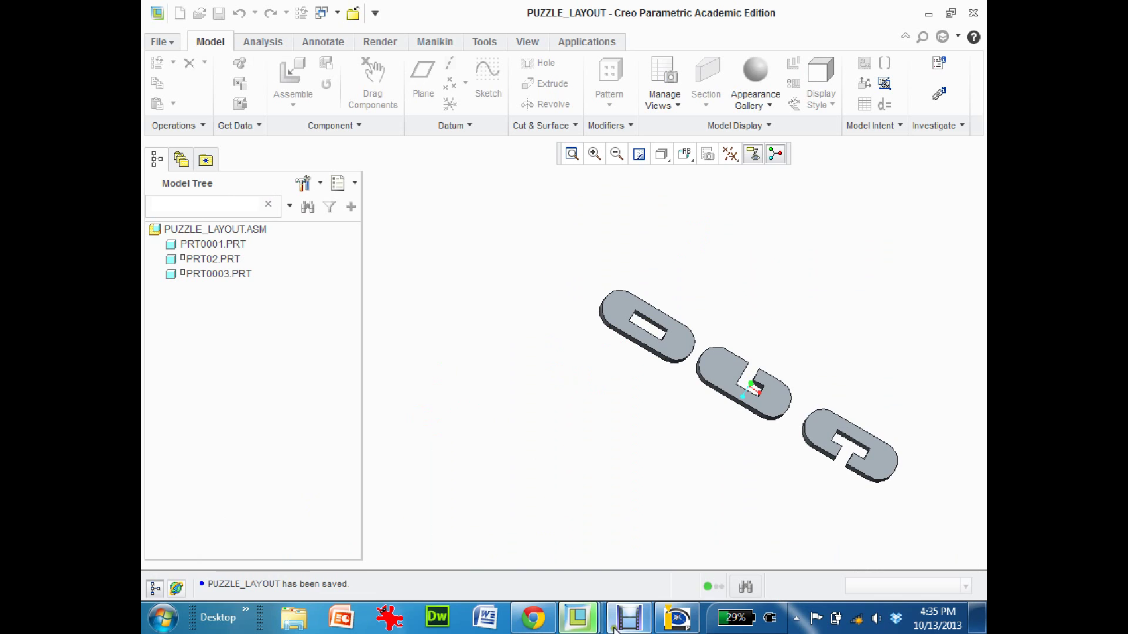
mouse_move(578, 617)
left_click(897, 527)
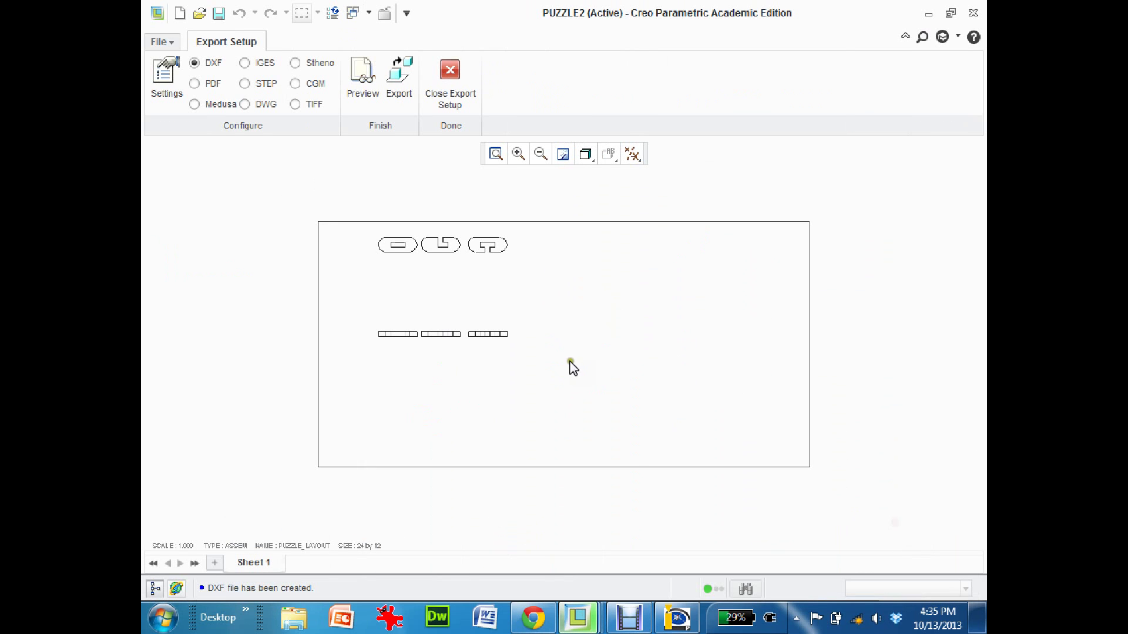
left_click(676, 617)
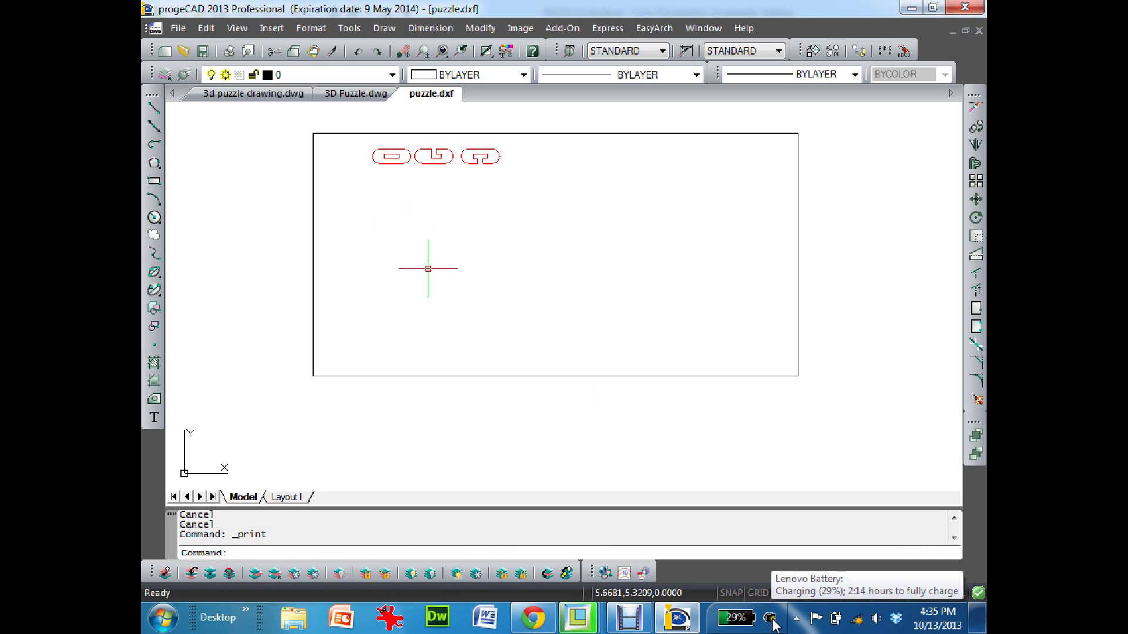
left_click(795, 619)
left_click(795, 533)
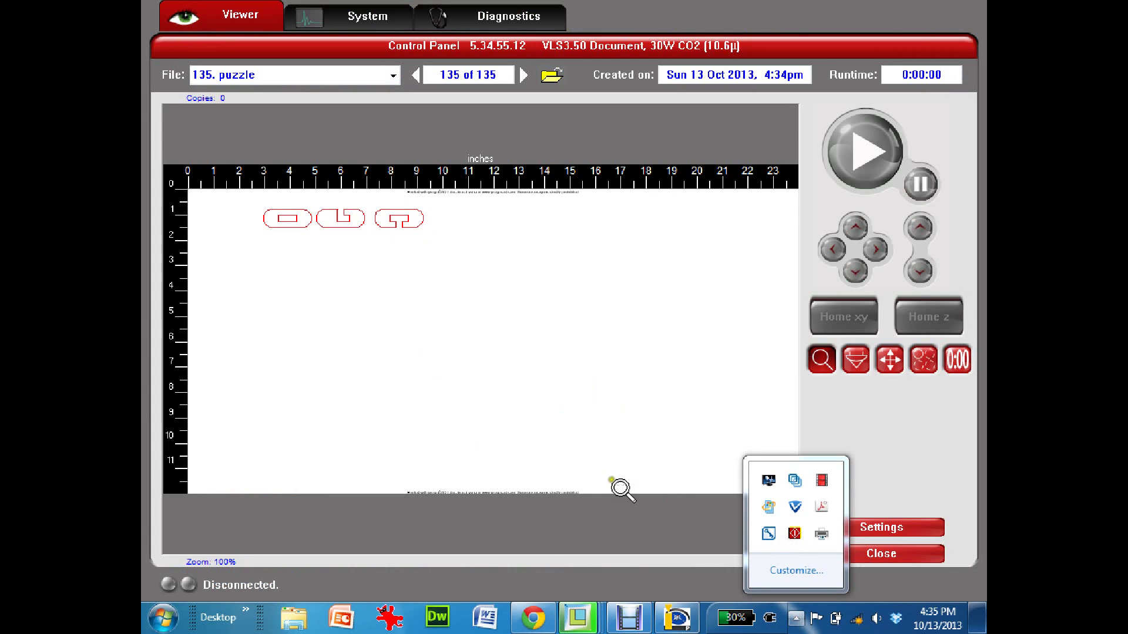